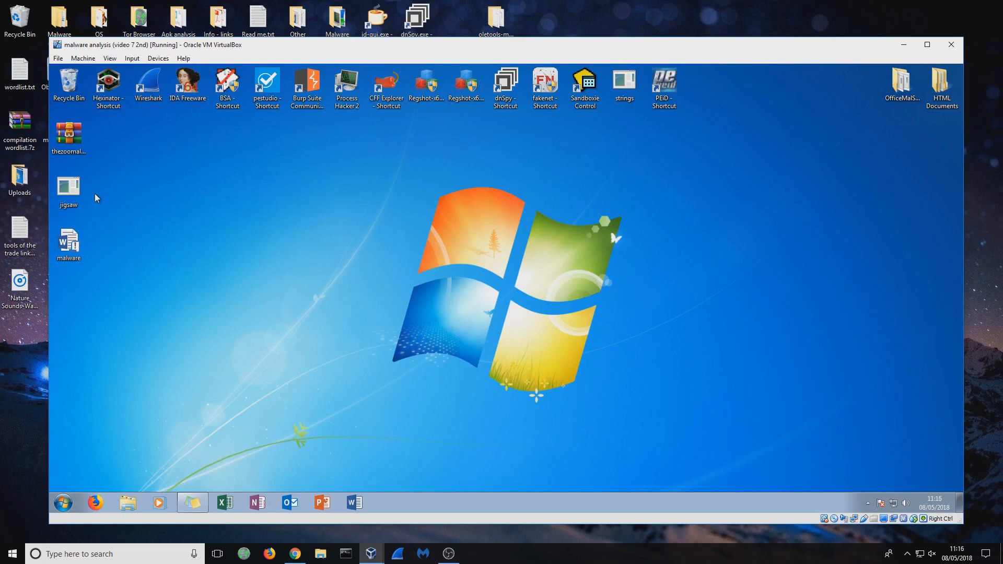
- Move the malware Word document from the desktop's icon column to the middle of the desktop
{"action": "left_click_drag", "start_coordinate": [68, 241], "coordinate": [426, 243]}
{"action": "left_click_drag", "start_coordinate": [478, 198], "coordinate": [328, 328]}
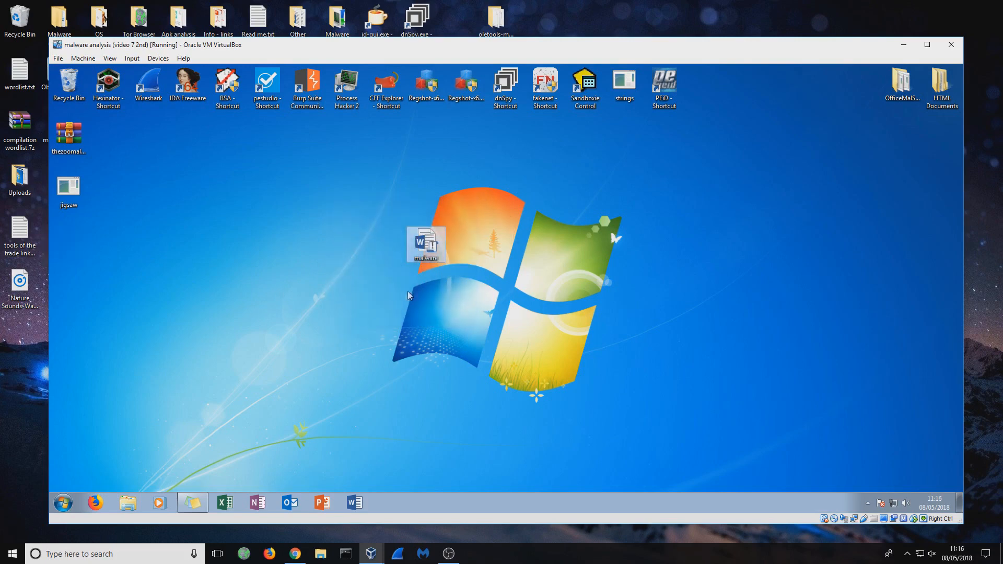
{"action": "left_click", "coordinate": [485, 244]}
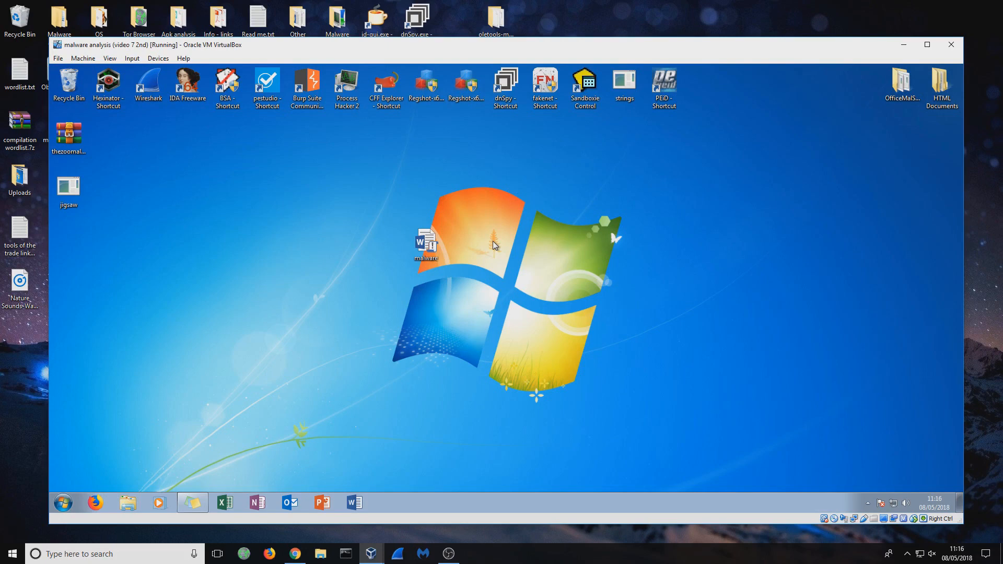
{"action": "left_click_drag", "start_coordinate": [463, 212], "coordinate": [393, 286]}
- Open a command window in the desktop's OfficeMalScanner folder and close the folder window
{"action": "double_click", "coordinate": [902, 83]}
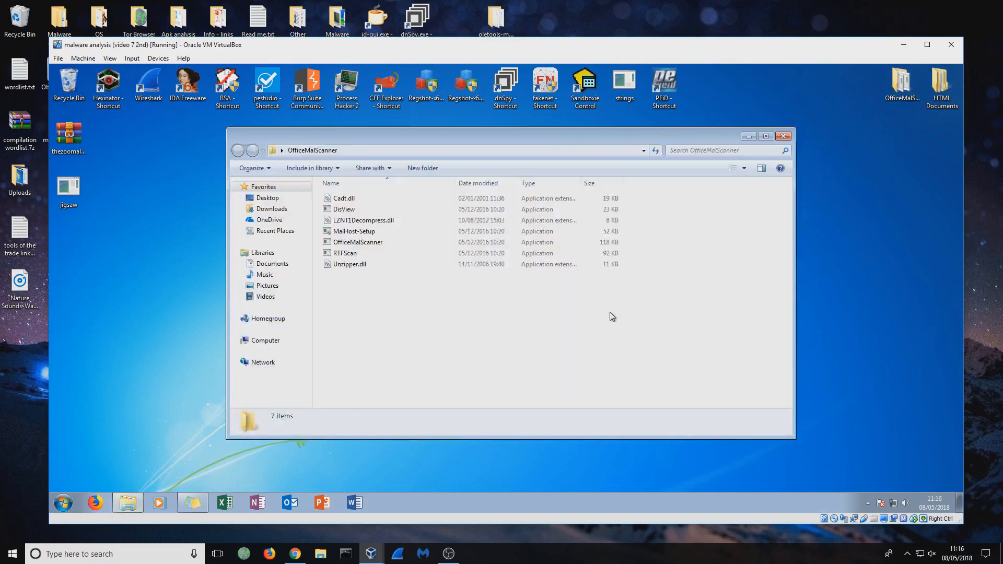
{"action": "right_click", "coordinate": [609, 312], "text": "shift"}
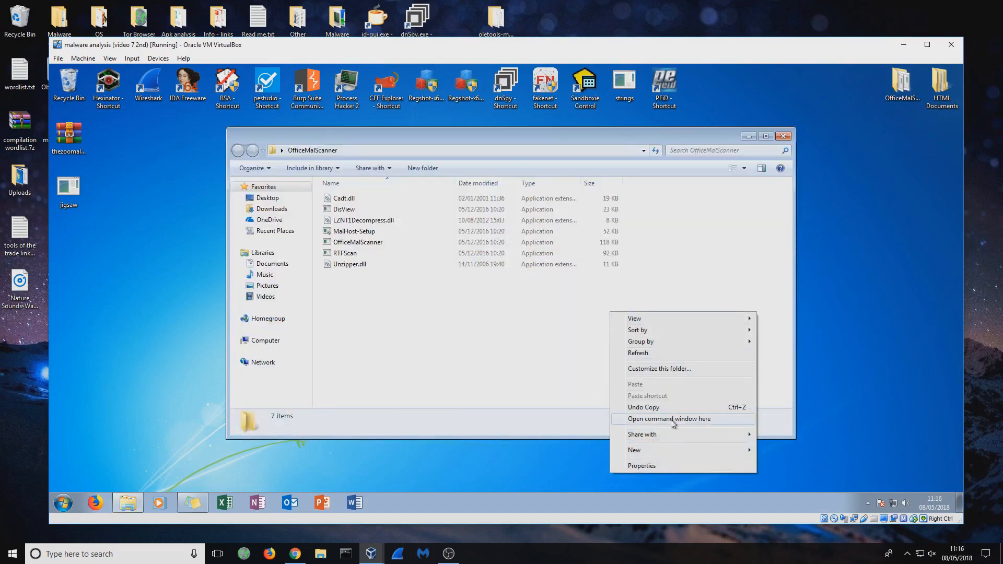
{"action": "left_click", "coordinate": [674, 421]}
{"action": "left_click", "coordinate": [781, 136]}
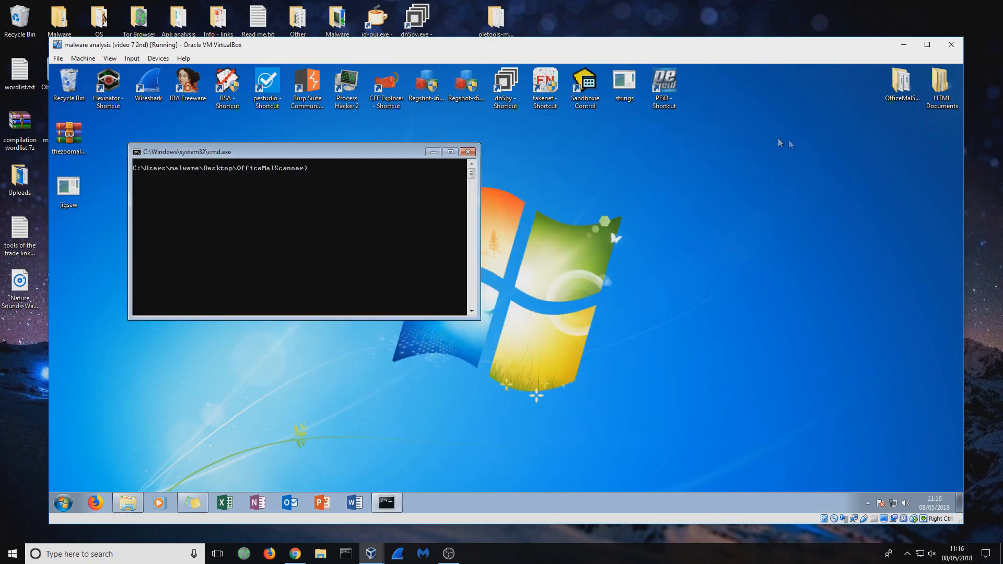
- Reopen the OfficeMalScanner folder to review the tools it contains, and close it again
{"action": "double_click", "coordinate": [912, 88]}
{"action": "left_click_drag", "start_coordinate": [469, 123], "coordinate": [593, 168]}
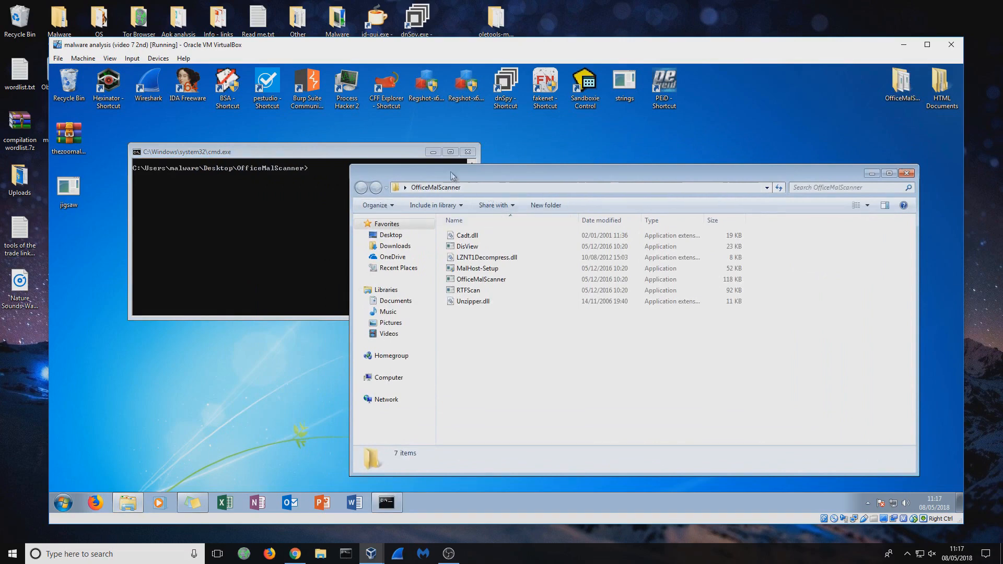
{"action": "left_click_drag", "start_coordinate": [545, 383], "coordinate": [538, 227]}
{"action": "left_click", "coordinate": [541, 387]}
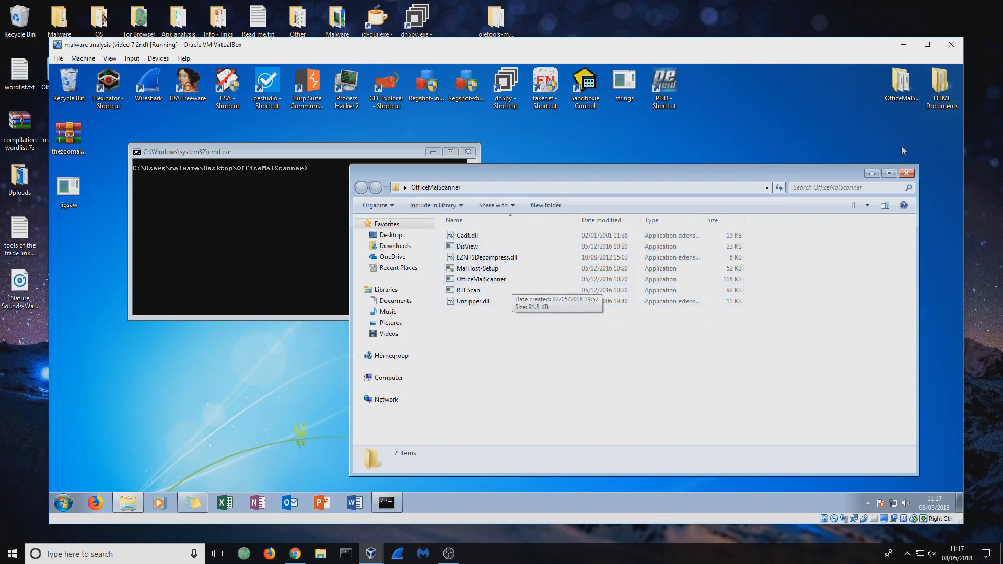
{"action": "left_click", "coordinate": [907, 174]}
- Run OfficeMalScanner.exe on C:\Users\malware\Desktop\malware.docm in info mode
{"action": "left_click_drag", "start_coordinate": [320, 157], "coordinate": [718, 165]}
{"action": "type", "text": "OfficeMalScanner.exe"}
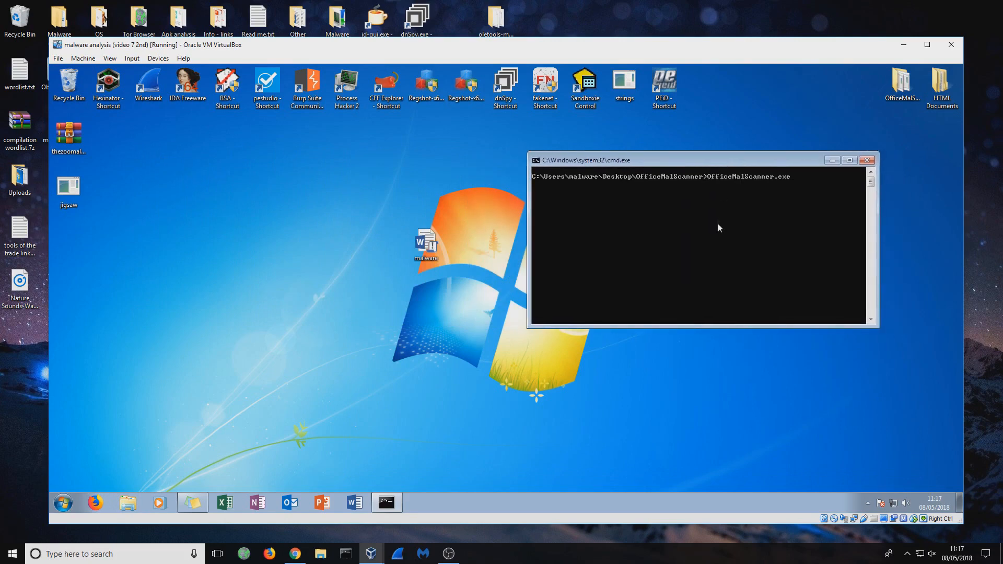
{"action": "left_click_drag", "start_coordinate": [426, 241], "coordinate": [828, 230]}
{"action": "left_click_drag", "start_coordinate": [743, 160], "coordinate": [683, 139]}
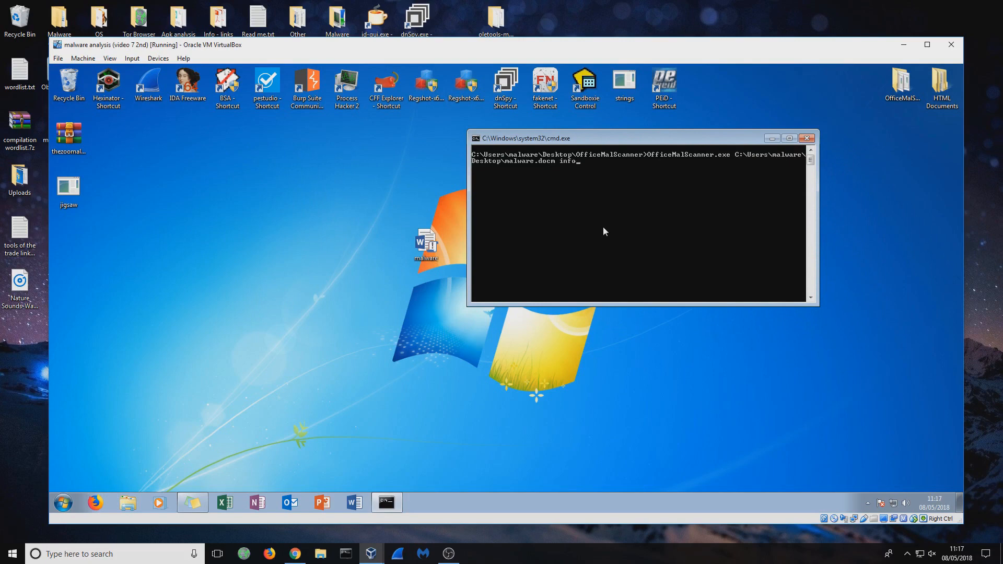
{"action": "key", "text": "Return"}
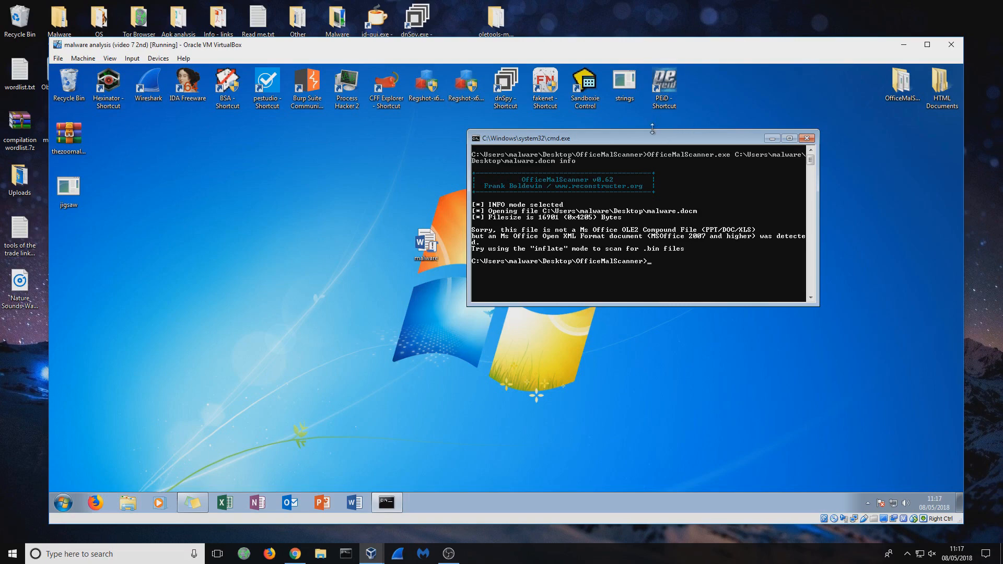
- Rerun OfficeMalScanner on malware.docm in inflate mode and review the list of decompressed files
{"action": "left_click_drag", "start_coordinate": [653, 138], "coordinate": [656, 124]}
{"action": "key", "text": "Up"}
{"action": "key", "text": "BackSpace"}
{"action": "type", "text": "late"}
{"action": "key", "text": "Return"}
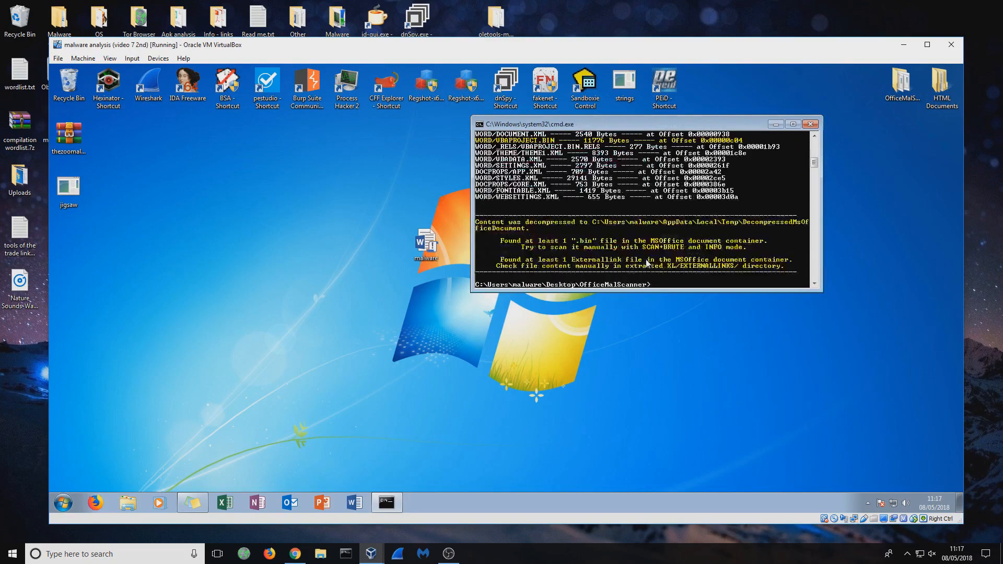
{"action": "scroll", "coordinate": [672, 255], "scroll_direction": "up", "scroll_amount": 2}
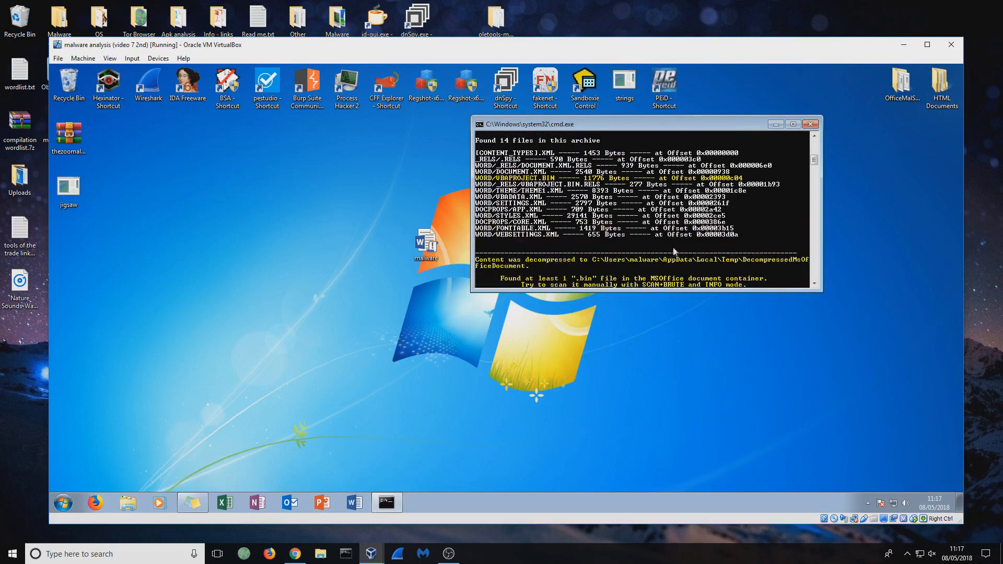
{"action": "scroll", "coordinate": [578, 201], "scroll_direction": "up", "scroll_amount": 2}
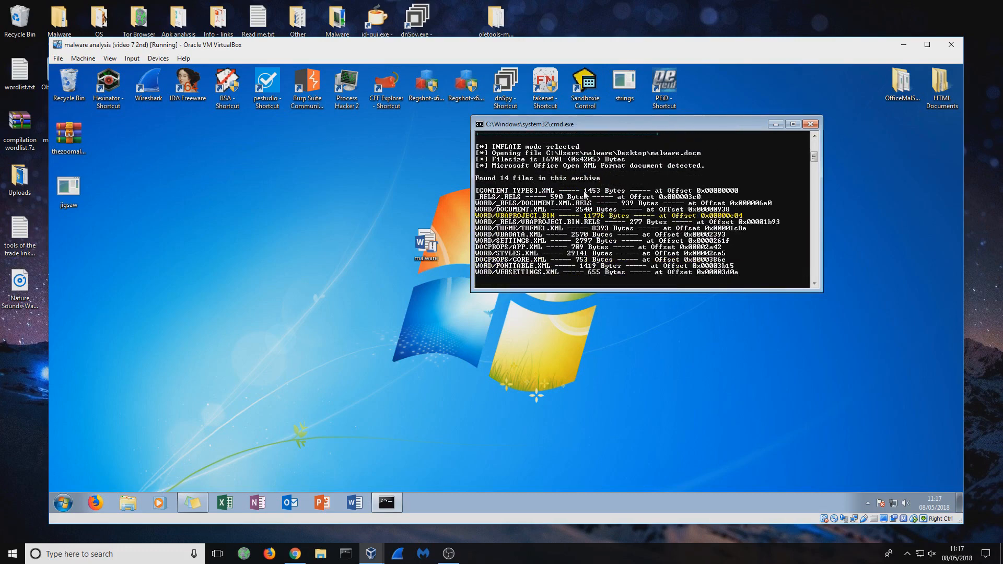
{"action": "scroll", "coordinate": [585, 194], "scroll_direction": "down", "scroll_amount": 2}
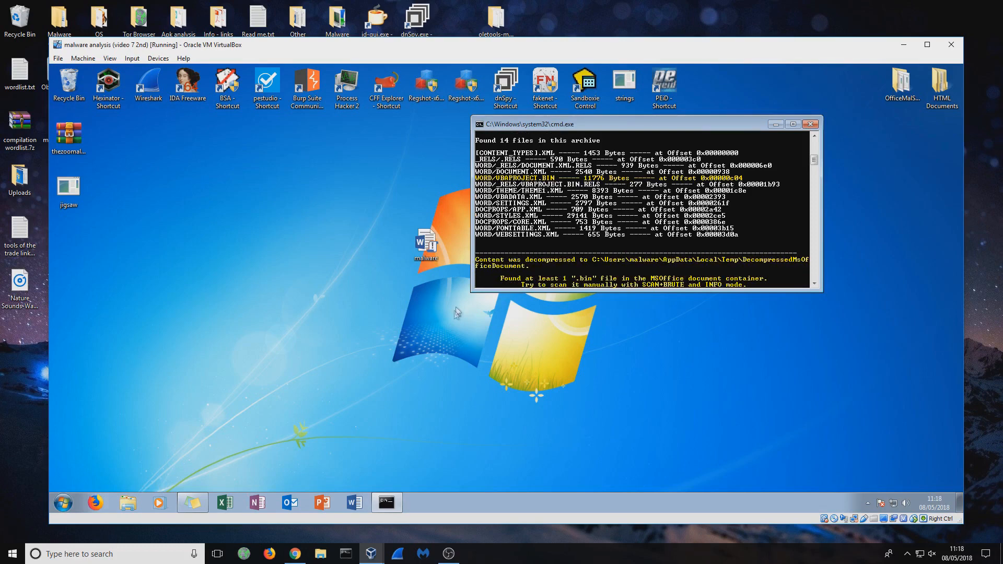
- Find the application data folder through a Windows search and go to its parent AppData folder
{"action": "left_click", "coordinate": [63, 502]}
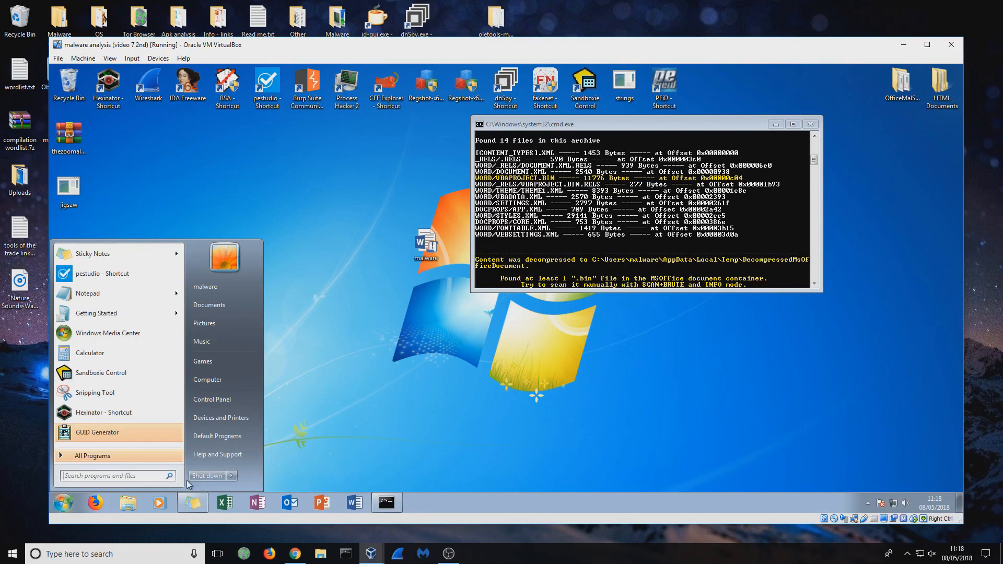
{"action": "type", "text": "%appadata%"}
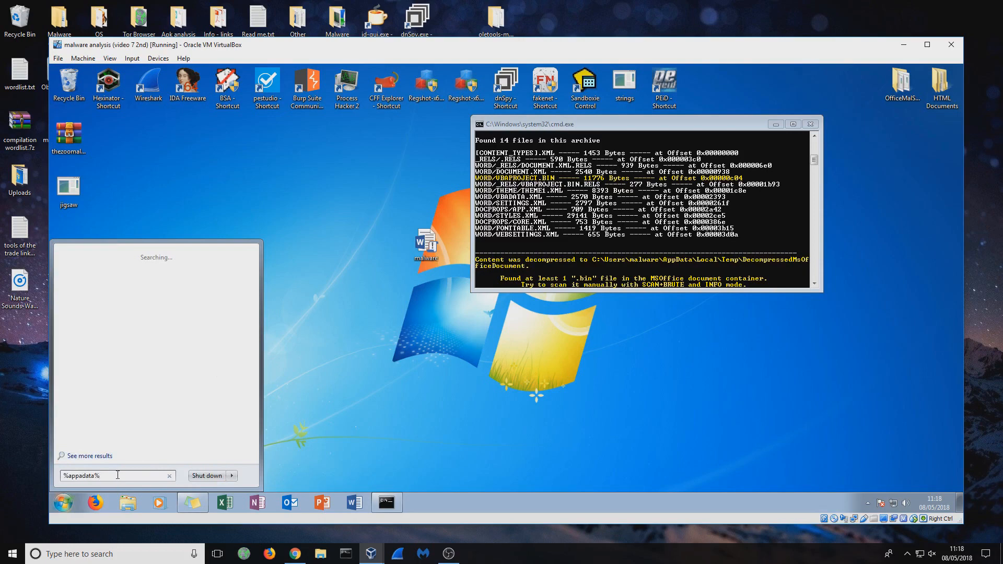
{"action": "key", "text": "BackSpace"}
{"action": "key", "text": "Return"}
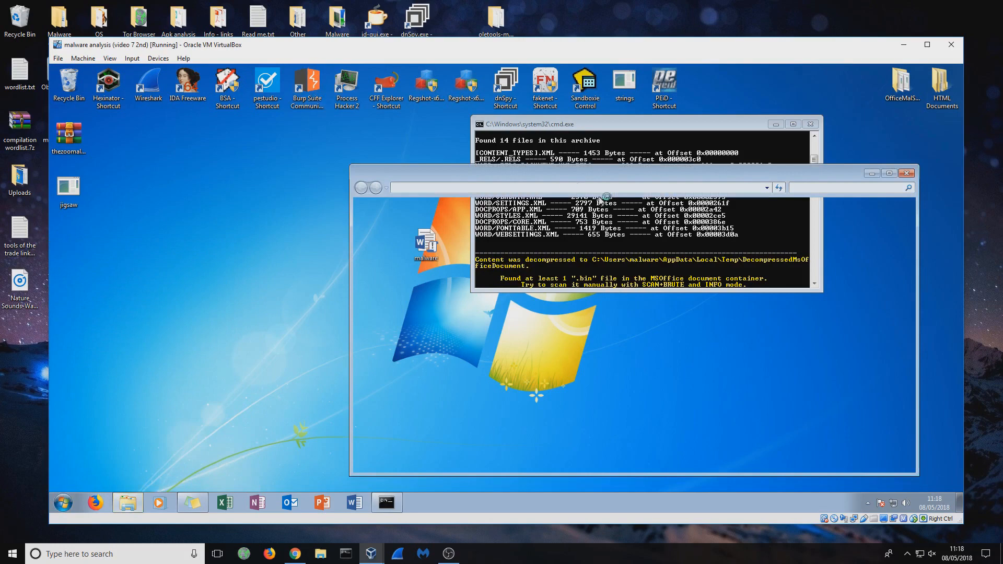
{"action": "left_click_drag", "start_coordinate": [572, 180], "coordinate": [272, 180]}
{"action": "left_click", "coordinate": [277, 189]}
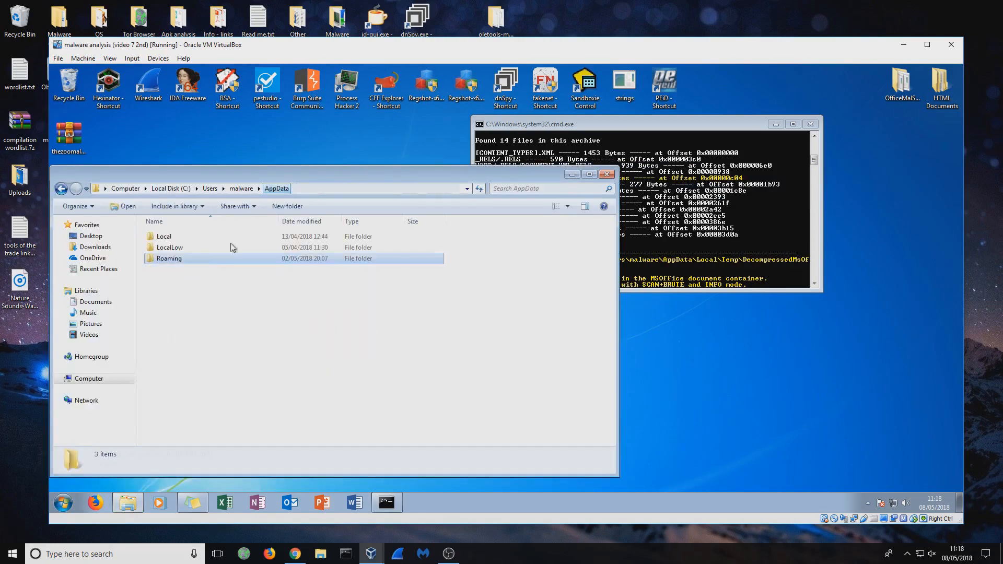
- Browse from AppData to Local\Temp\DecompressedMsOfficeDocument\word
{"action": "double_click", "coordinate": [167, 238]}
{"action": "double_click", "coordinate": [164, 314]}
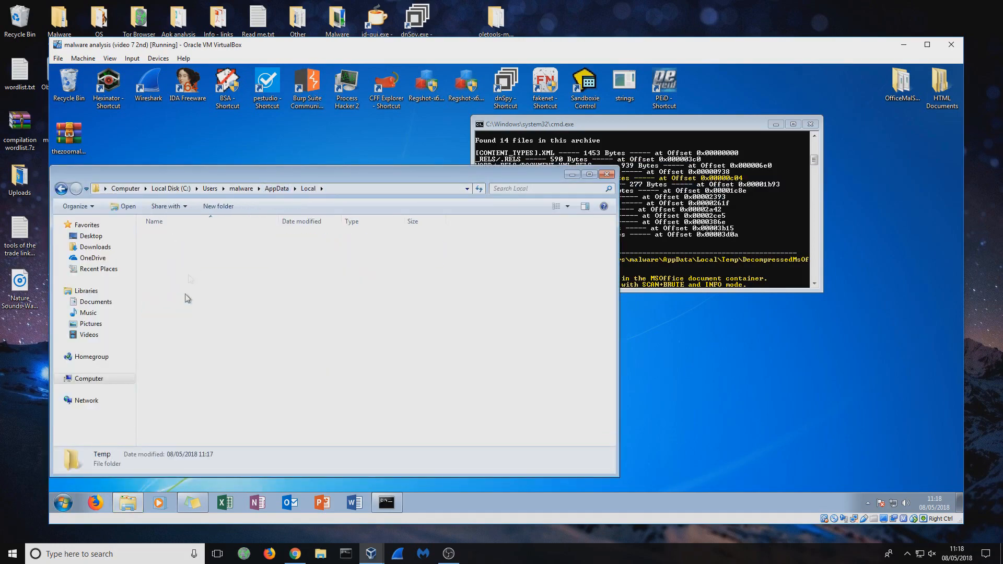
{"action": "double_click", "coordinate": [181, 259]}
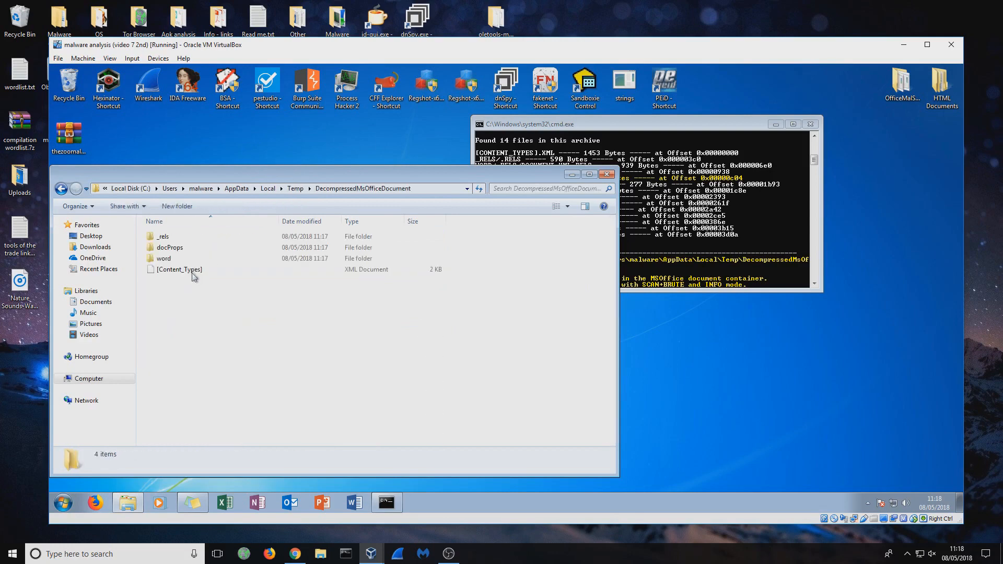
{"action": "double_click", "coordinate": [168, 259]}
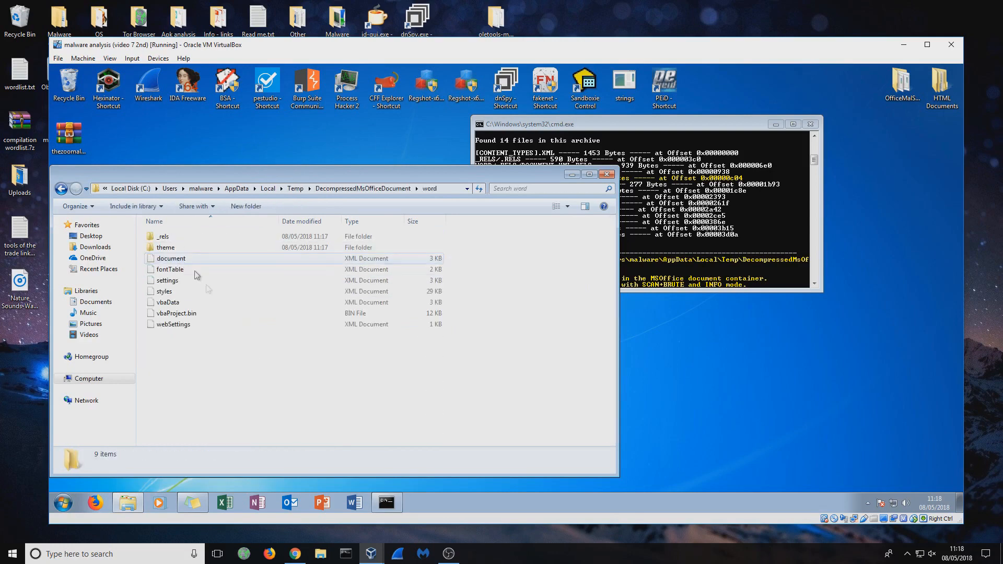
- Open vbaProject.bin in Notepad, skim its text, and bring the scanner output back to the front
{"action": "right_click", "coordinate": [202, 313]}
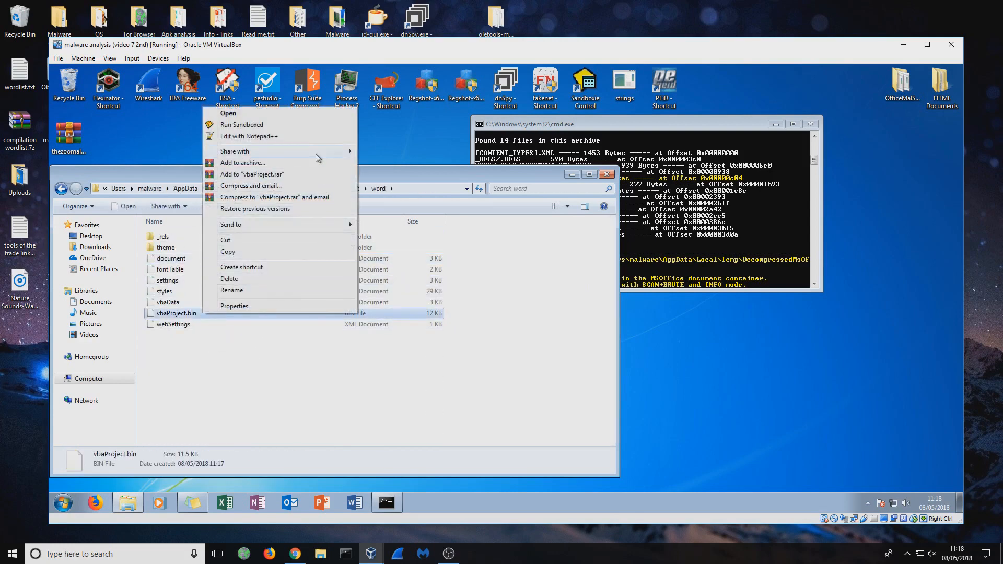
{"action": "left_click", "coordinate": [256, 135]}
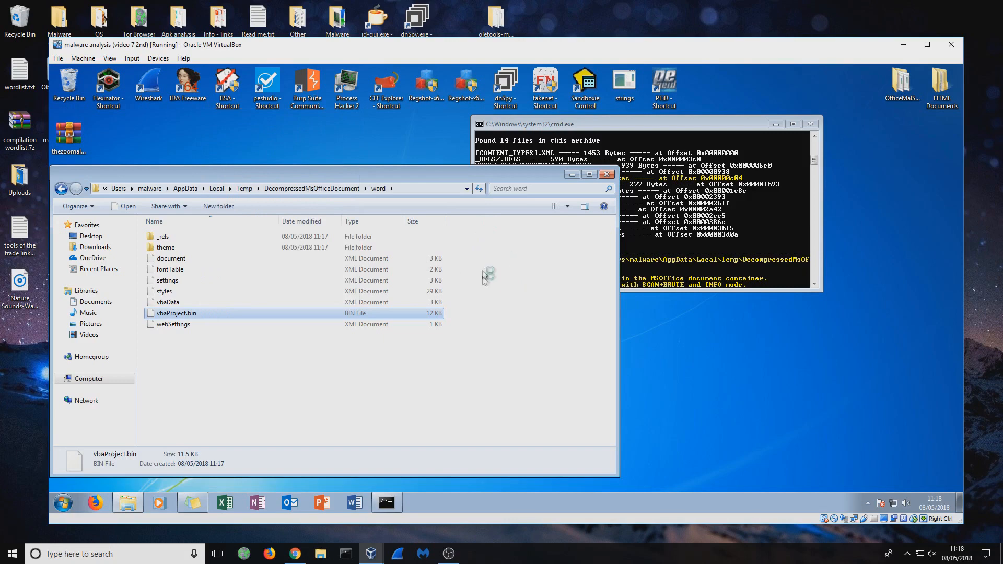
{"action": "left_click", "coordinate": [537, 328]}
{"action": "double_click", "coordinate": [541, 221]}
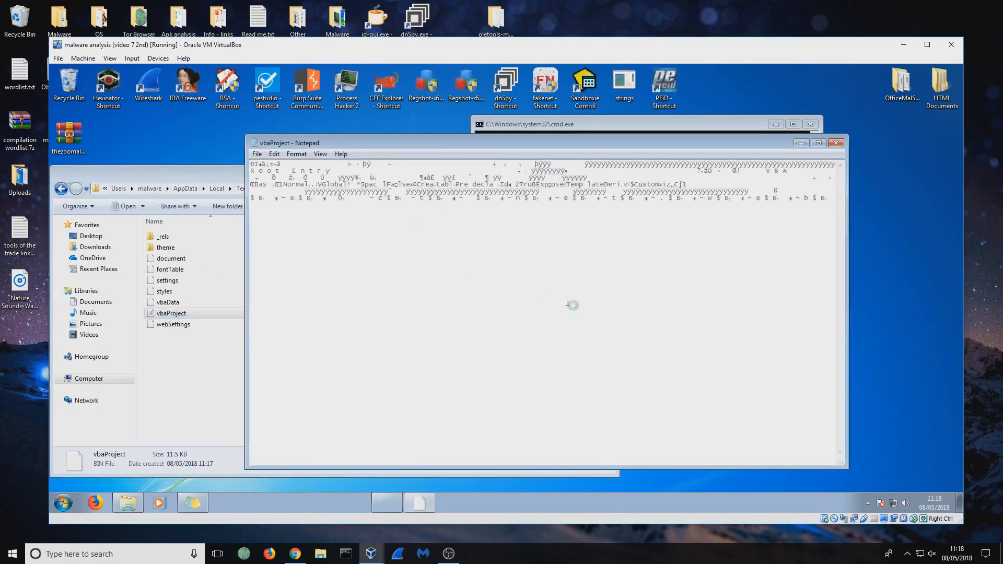
{"action": "left_click_drag", "start_coordinate": [558, 249], "coordinate": [631, 248]}
{"action": "left_click", "coordinate": [654, 250]}
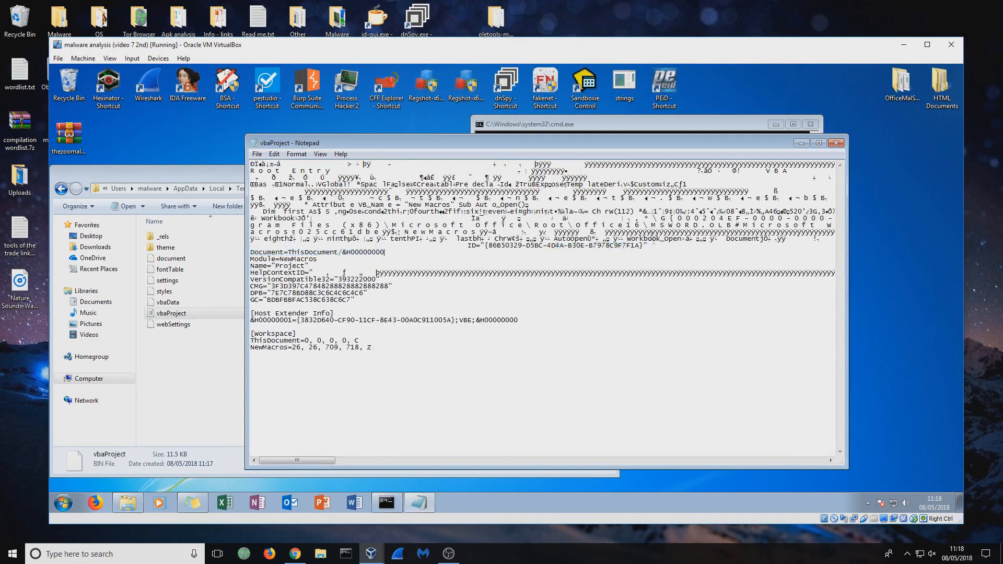
{"action": "left_click_drag", "start_coordinate": [588, 232], "coordinate": [677, 229]}
{"action": "left_click", "coordinate": [604, 129]}
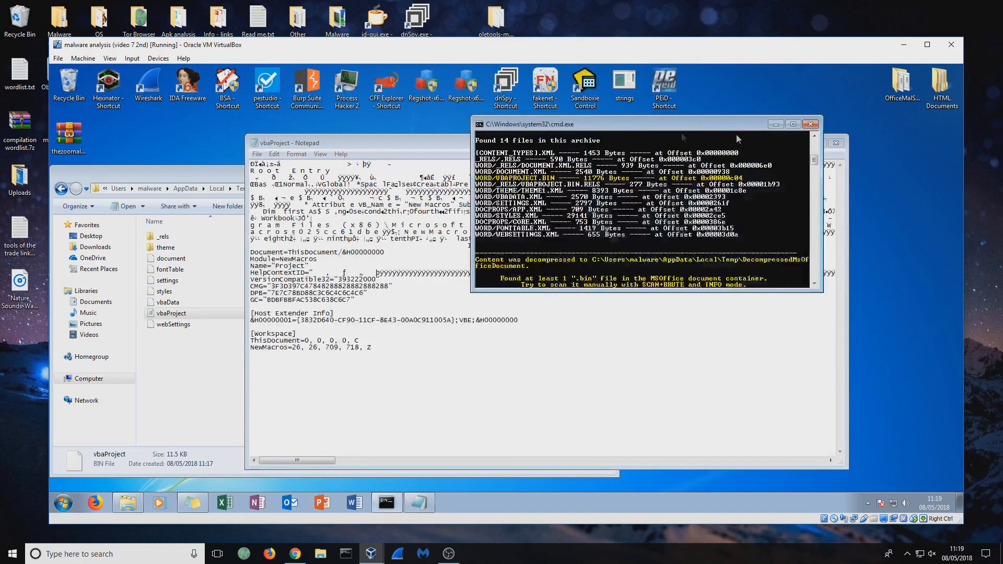
- View the vbaProject.bin file in Notepad++ and close the editor
{"action": "right_click", "coordinate": [188, 315]}
{"action": "left_click", "coordinate": [225, 125]}
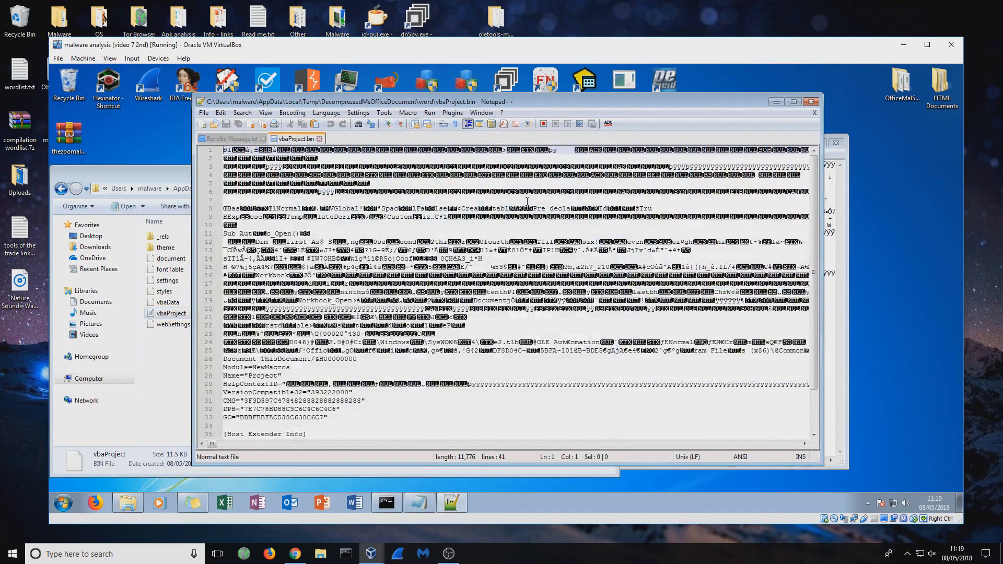
{"action": "left_click", "coordinate": [810, 102]}
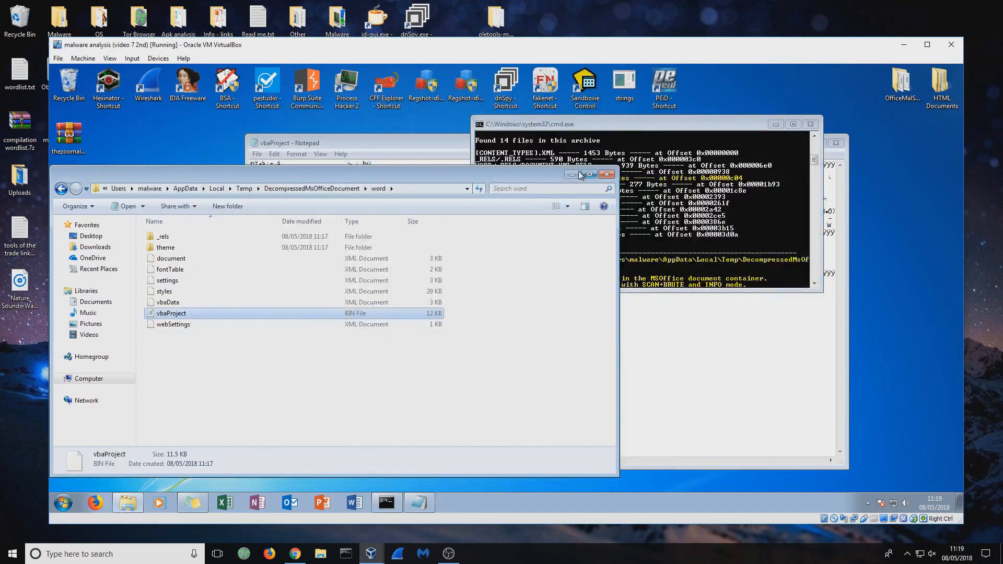
- Close the word folder and the command window, and reposition the vbaProject Notepad window
{"action": "left_click", "coordinate": [606, 175]}
{"action": "left_click_drag", "start_coordinate": [622, 125], "coordinate": [297, 159]}
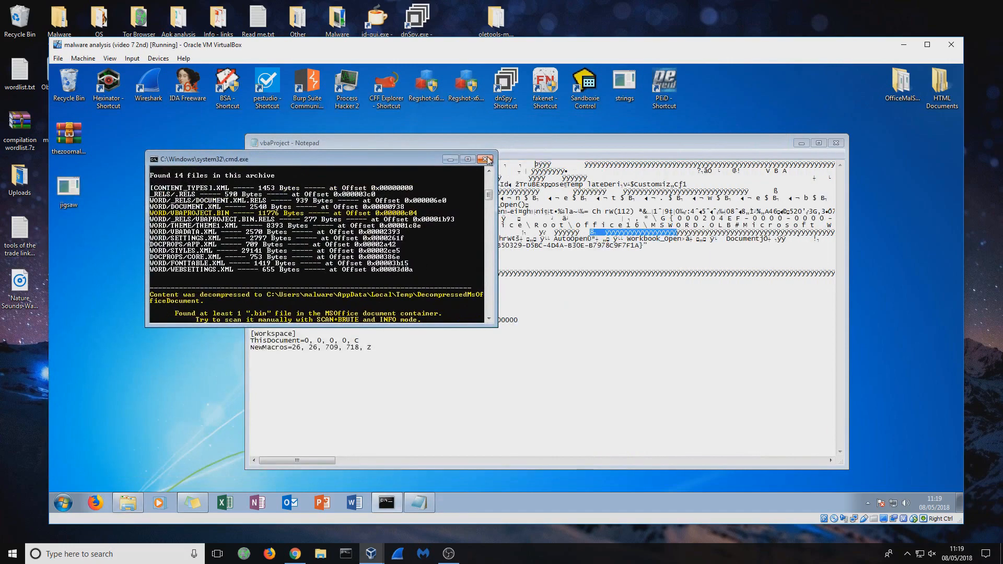
{"action": "left_click", "coordinate": [488, 162]}
{"action": "left_click_drag", "start_coordinate": [518, 140], "coordinate": [422, 138]}
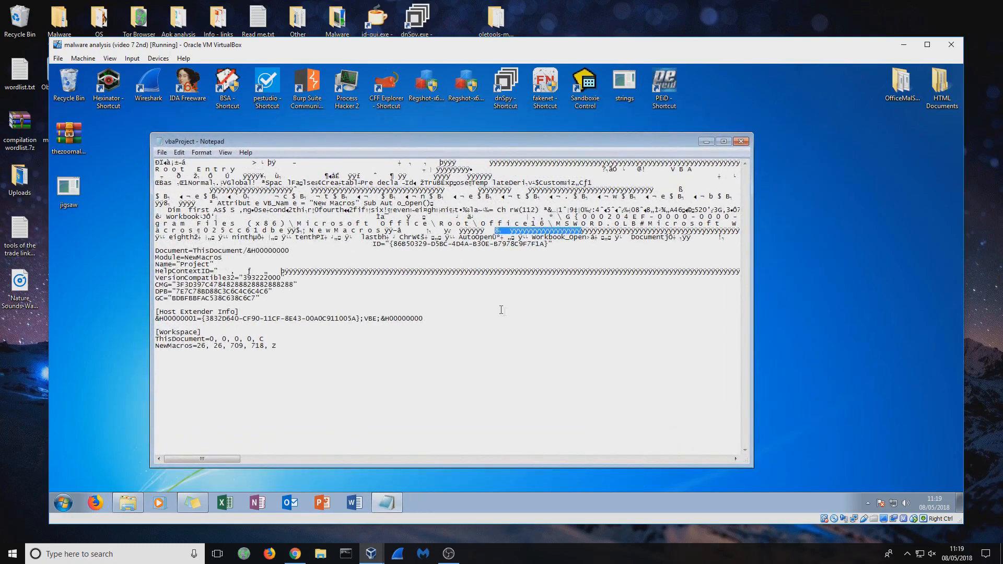
- Examine the whole vbaProject text in Notepad for macro names, auto-open routines and shell execution strings
{"action": "left_click", "coordinate": [463, 329]}
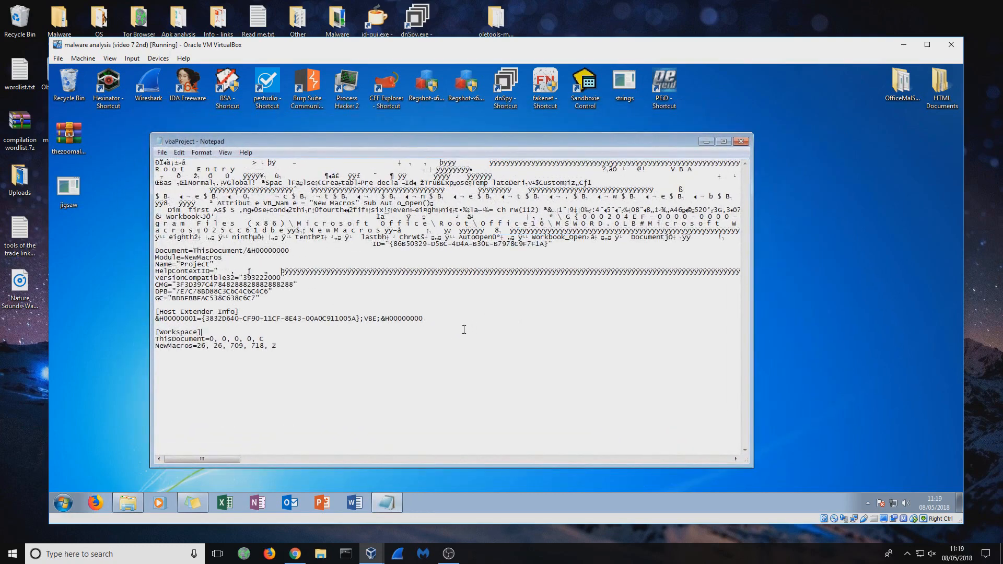
{"action": "left_click_drag", "start_coordinate": [188, 267], "coordinate": [222, 257]}
{"action": "left_click", "coordinate": [216, 259]}
{"action": "left_click_drag", "start_coordinate": [463, 237], "coordinate": [579, 239]}
{"action": "left_click_drag", "start_coordinate": [661, 237], "coordinate": [640, 238]}
{"action": "left_click_drag", "start_coordinate": [468, 237], "coordinate": [487, 238]}
{"action": "left_click", "coordinate": [199, 254]}
{"action": "left_click_drag", "start_coordinate": [210, 459], "coordinate": [559, 453]}
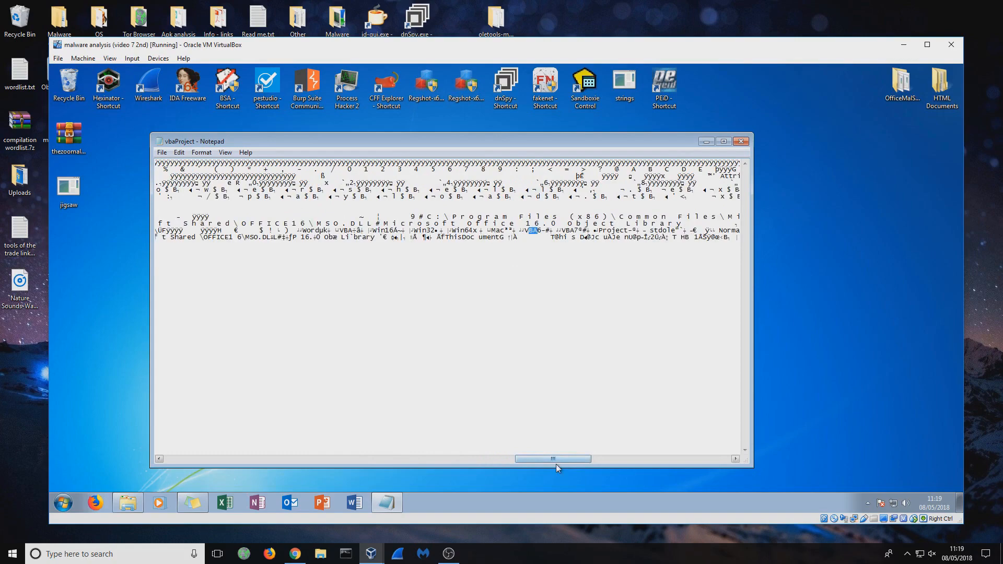
{"action": "left_click_drag", "start_coordinate": [558, 461], "coordinate": [618, 459]}
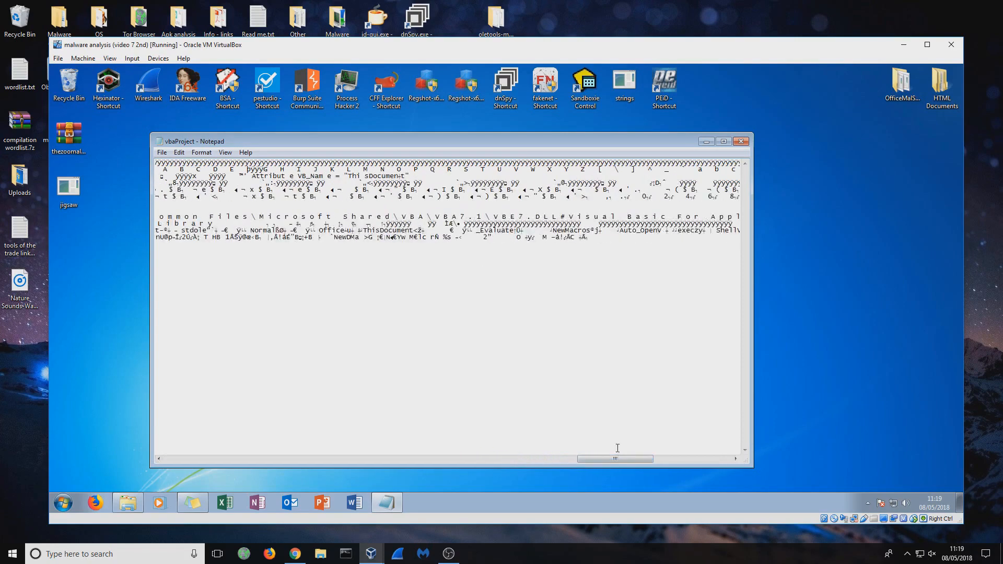
{"action": "left_click_drag", "start_coordinate": [565, 230], "coordinate": [689, 232]}
{"action": "left_click_drag", "start_coordinate": [622, 458], "coordinate": [634, 459]}
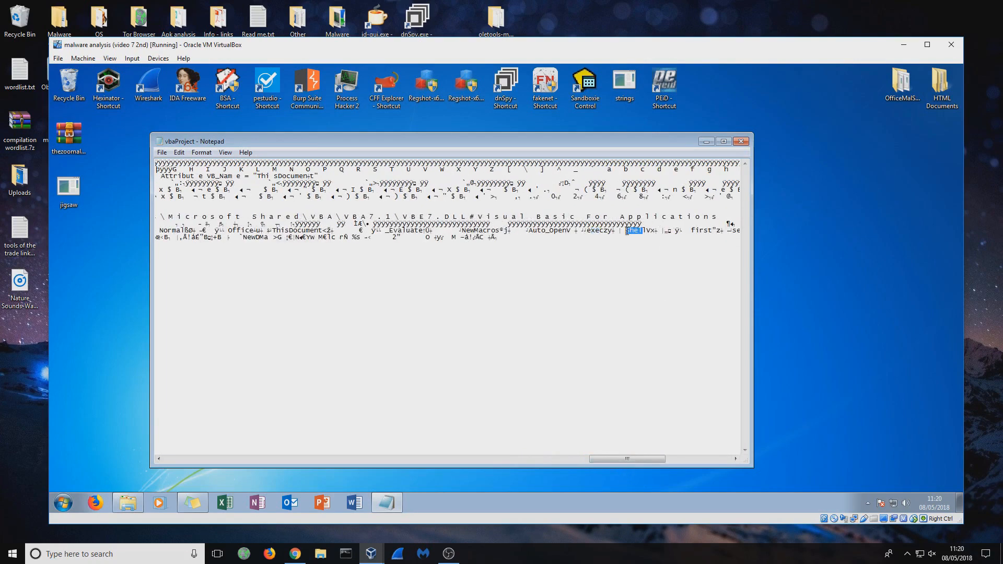
{"action": "left_click", "coordinate": [637, 254]}
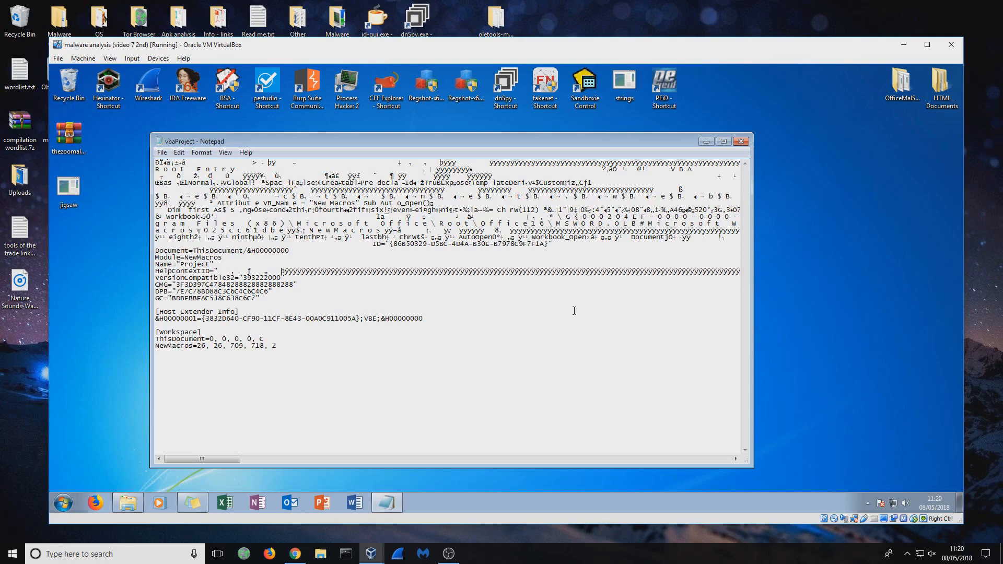
- Close the vbaProject Notepad window, then launch Sandboxie Control and minimise it
{"action": "left_click", "coordinate": [741, 147]}
{"action": "left_click_drag", "start_coordinate": [425, 243], "coordinate": [307, 190]}
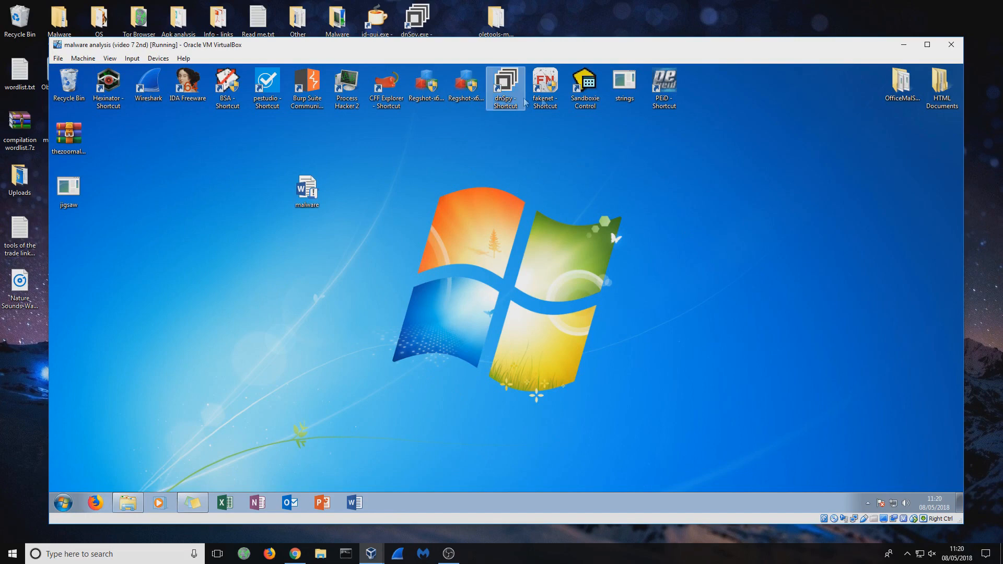
{"action": "left_click_drag", "start_coordinate": [343, 163], "coordinate": [267, 259]}
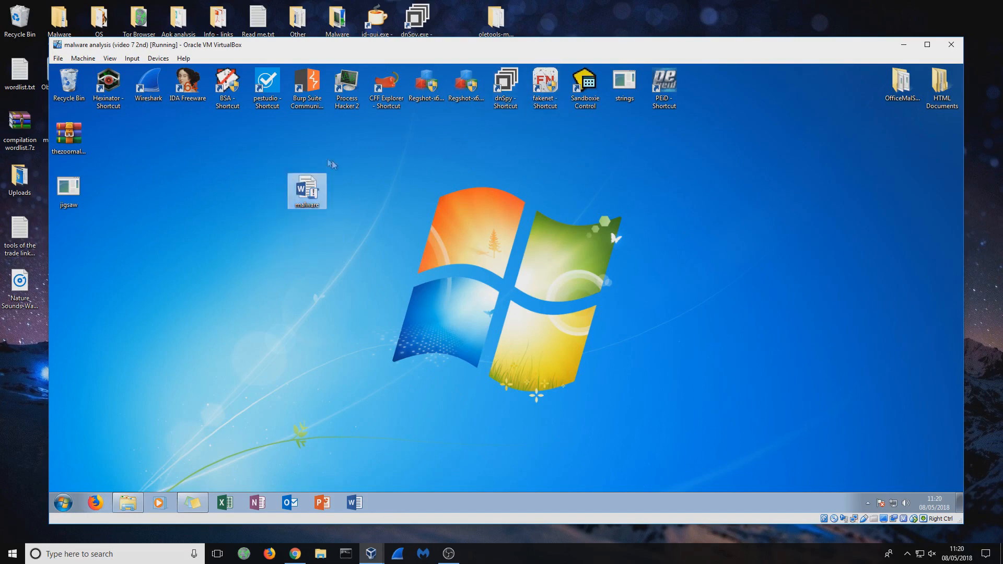
{"action": "left_click", "coordinate": [360, 242]}
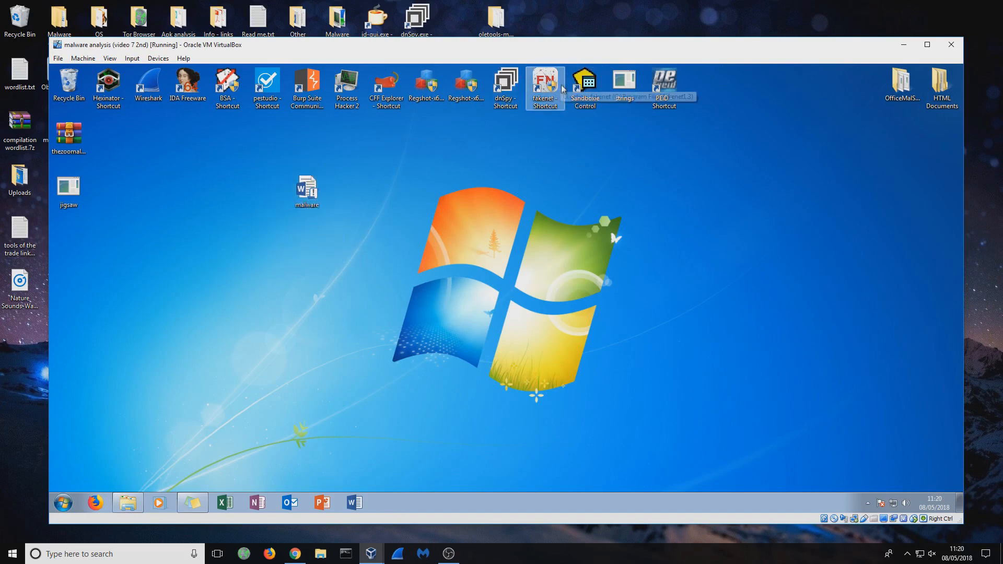
{"action": "double_click", "coordinate": [595, 89]}
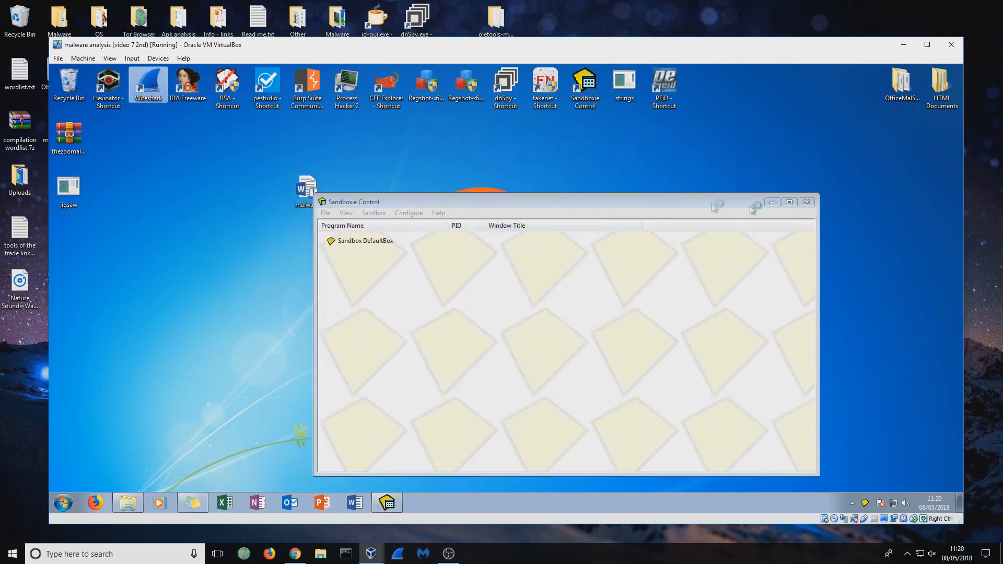
{"action": "left_click", "coordinate": [772, 202]}
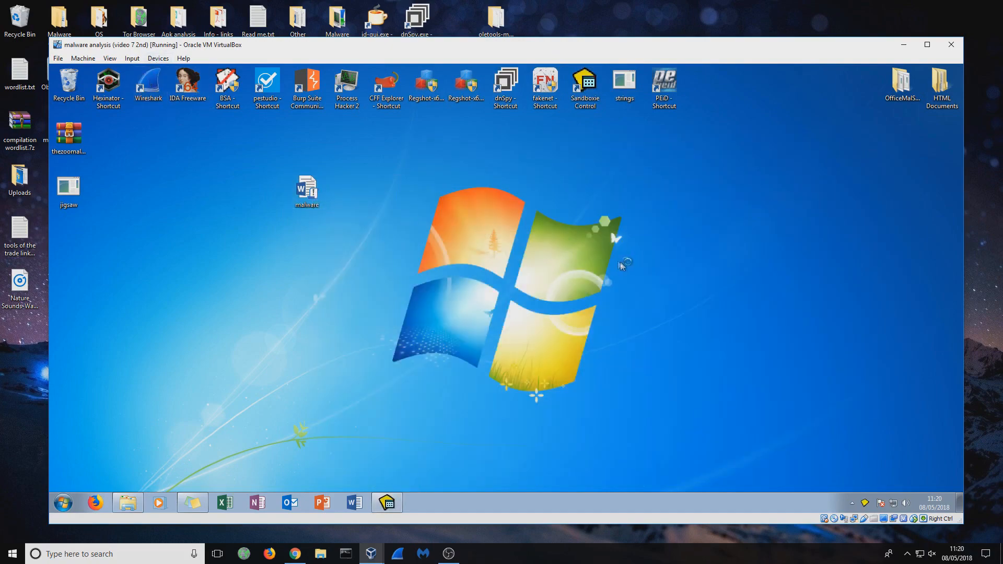
- Launch Process Hacker, dock it narrowed along the desktop's right edge, and collapse the wininit.exe branch
{"action": "double_click", "coordinate": [351, 84]}
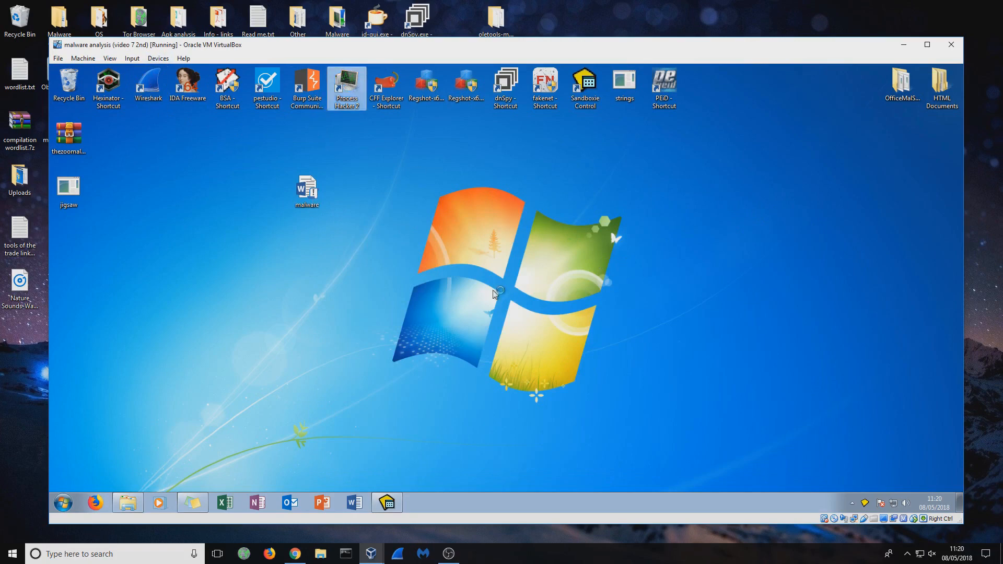
{"action": "left_click_drag", "start_coordinate": [308, 194], "coordinate": [149, 194]}
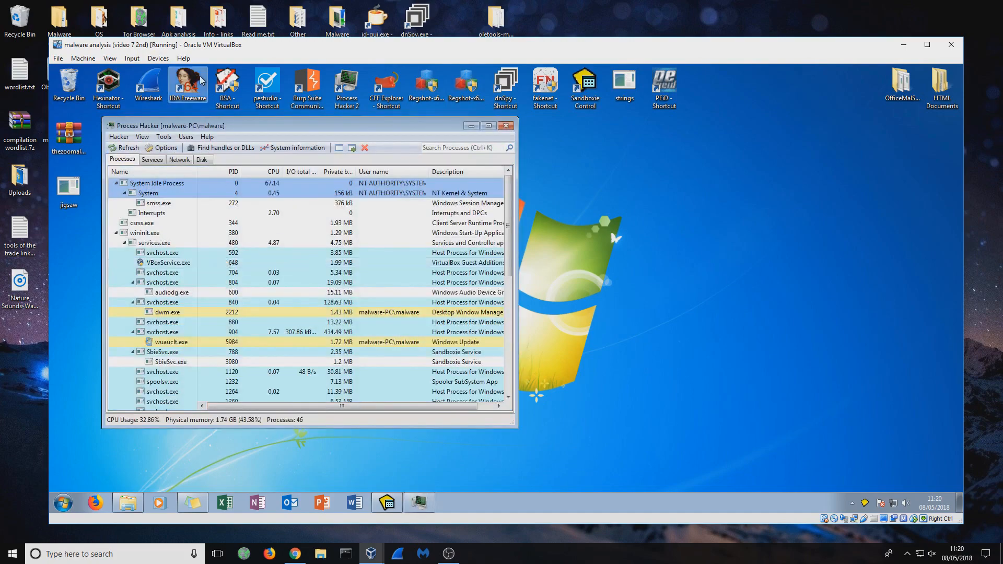
{"action": "left_click_drag", "start_coordinate": [254, 126], "coordinate": [962, 164]}
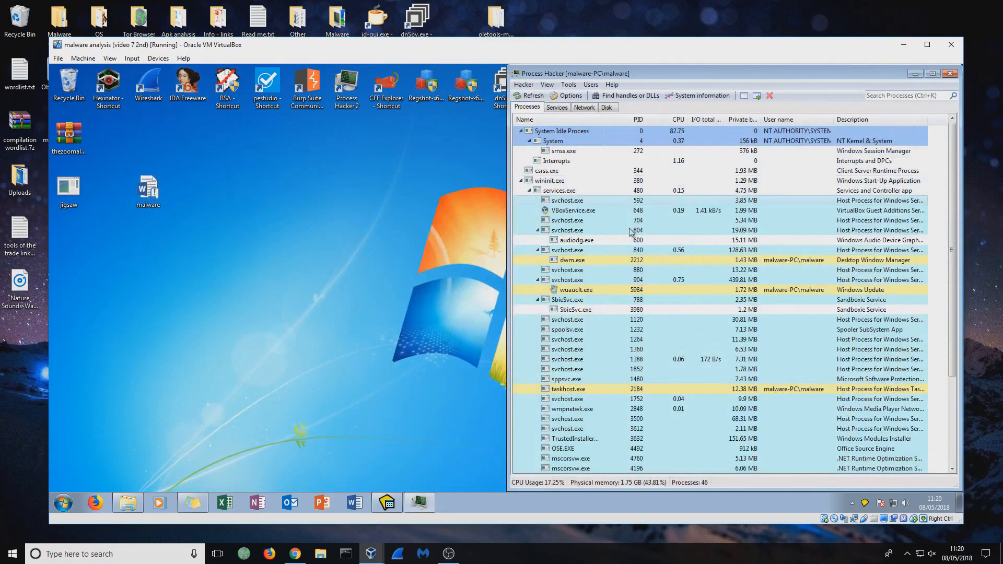
{"action": "left_click_drag", "start_coordinate": [507, 261], "coordinate": [612, 262]}
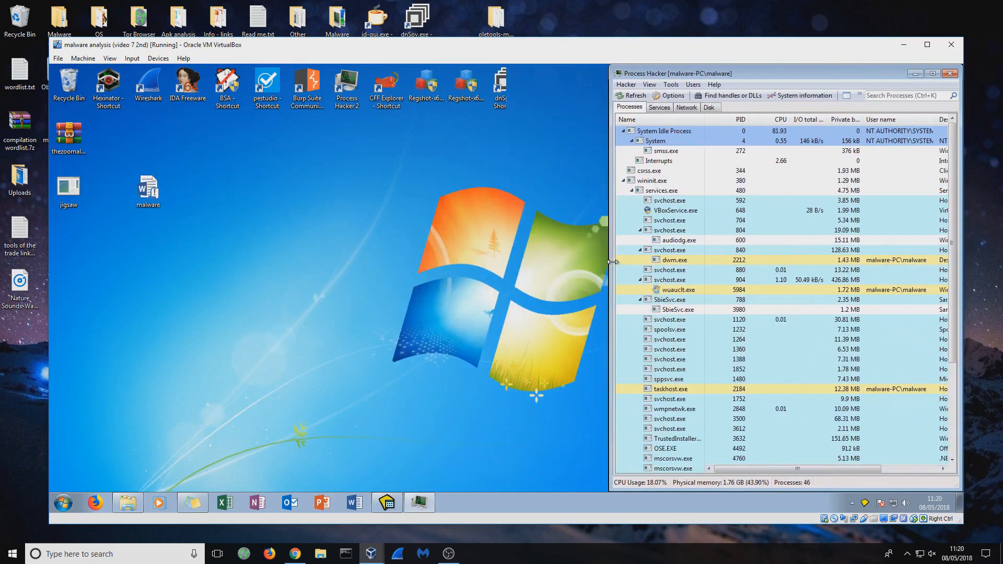
{"action": "left_click", "coordinate": [624, 181]}
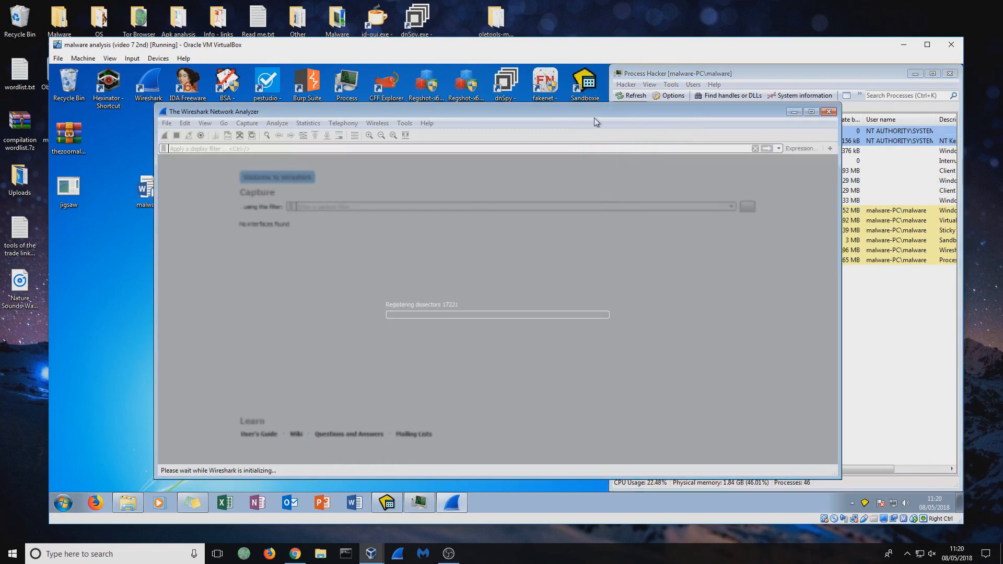
- Minimise Wireshark while it initialises and bring its start window back to the front
{"action": "left_click", "coordinate": [793, 114]}
{"action": "left_click_drag", "start_coordinate": [208, 180], "coordinate": [89, 226]}
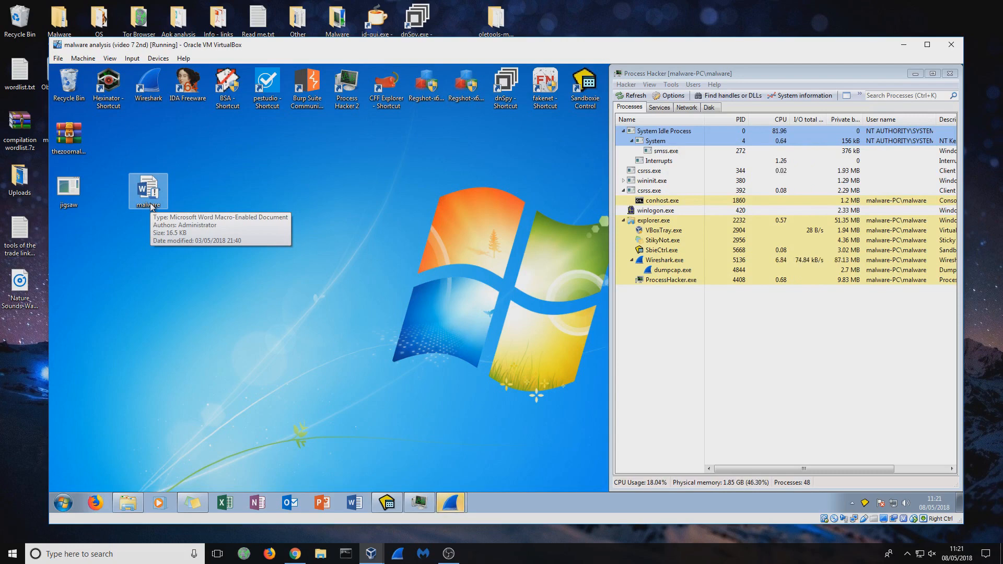
{"action": "left_click", "coordinate": [451, 503]}
{"action": "left_click", "coordinate": [431, 481]}
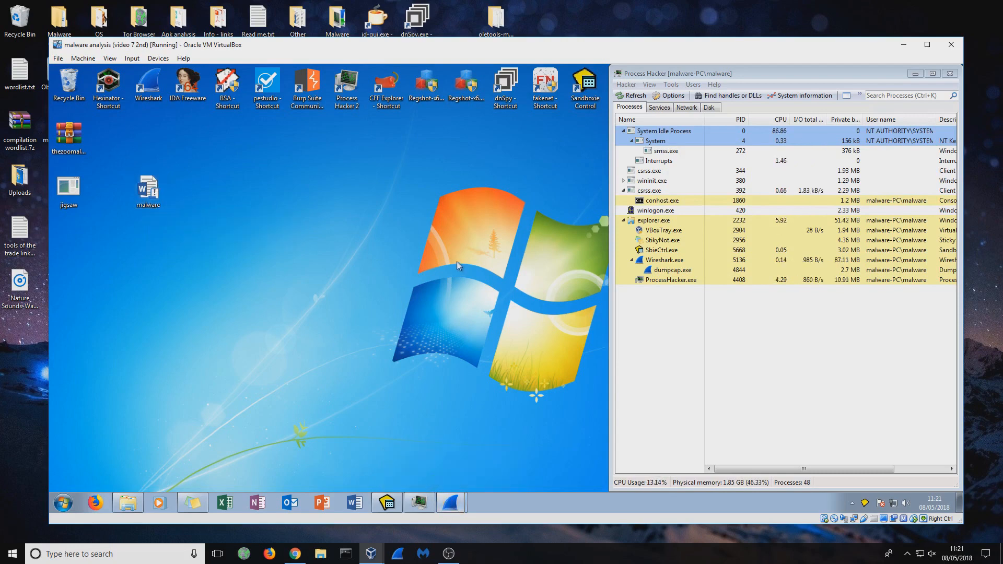
{"action": "left_click", "coordinate": [460, 503]}
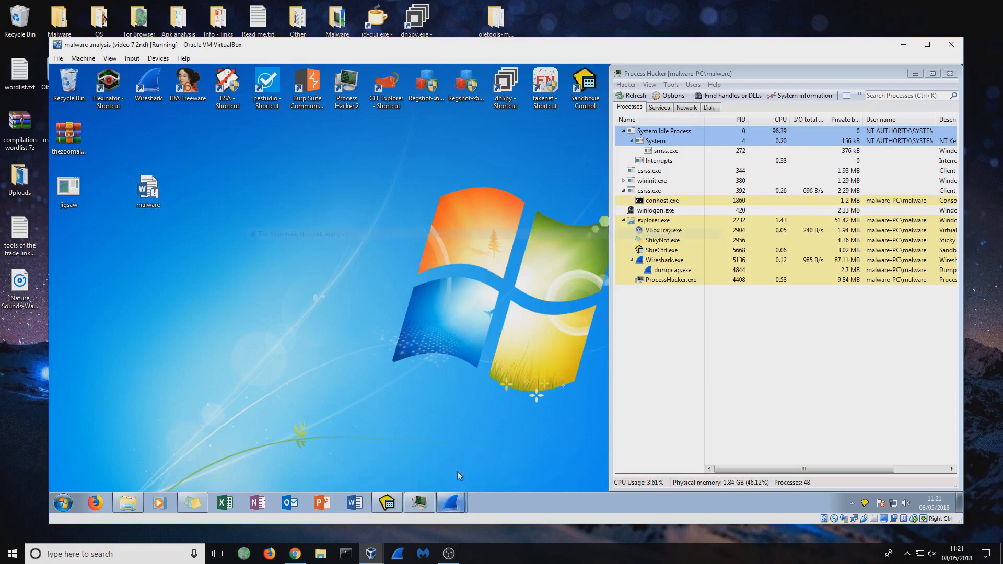
{"action": "left_click", "coordinate": [438, 460]}
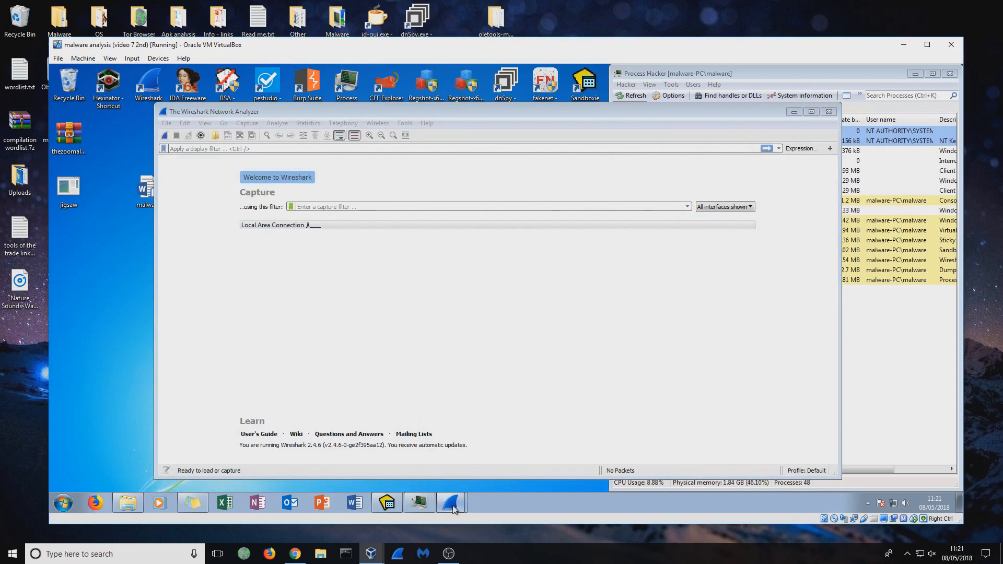
{"action": "mouse_move", "coordinate": [456, 504]}
{"action": "left_click", "coordinate": [506, 479]}
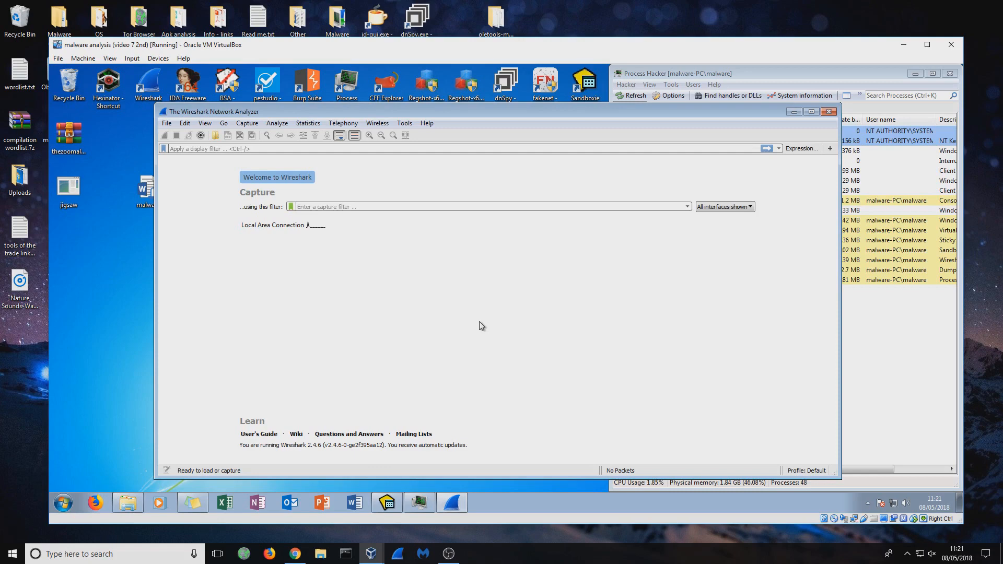
- Close Wireshark, relaunch it from the desktop and minimise its window
{"action": "left_click_drag", "start_coordinate": [618, 114], "coordinate": [573, 116]}
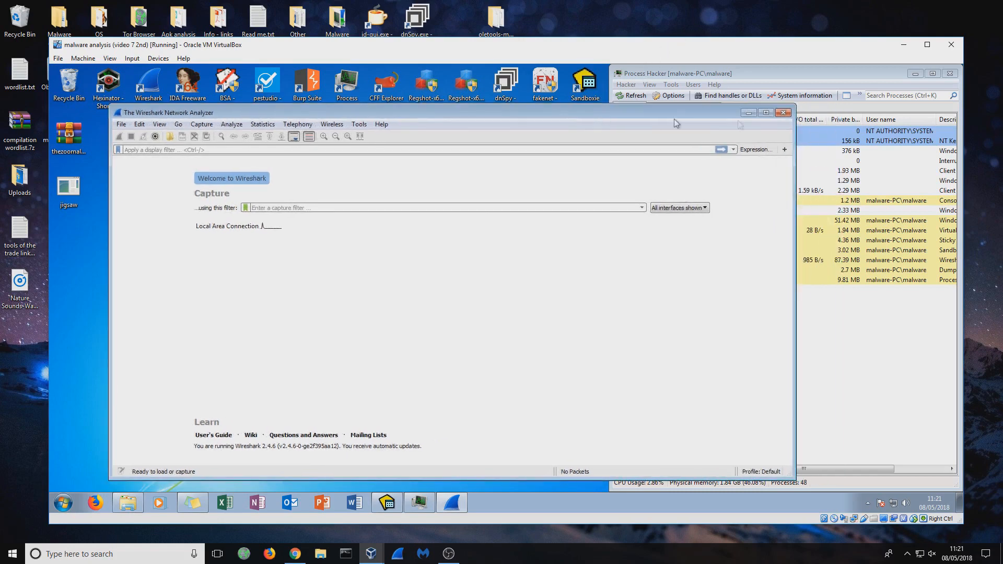
{"action": "left_click", "coordinate": [783, 113]}
{"action": "double_click", "coordinate": [150, 83]}
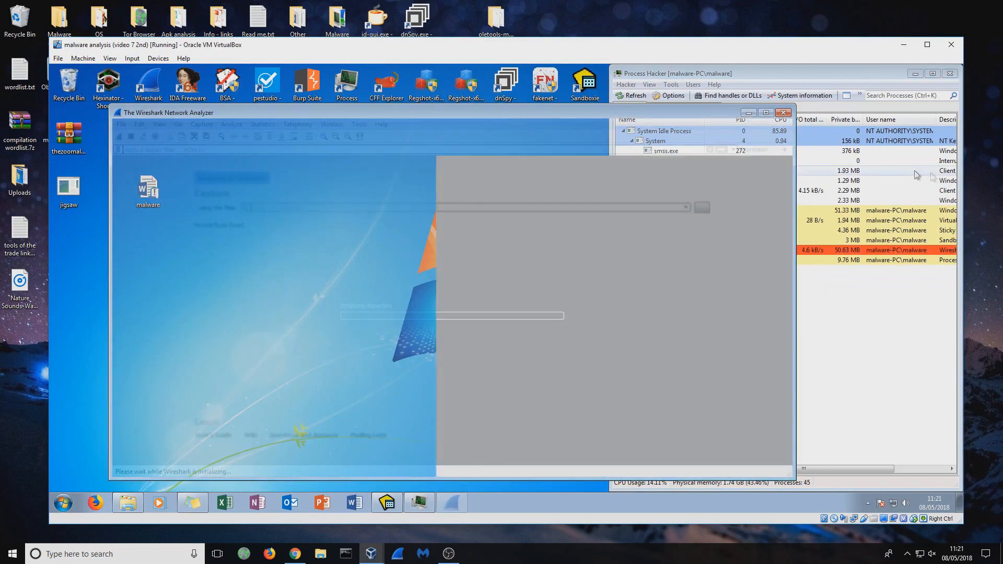
{"action": "left_click", "coordinate": [752, 113]}
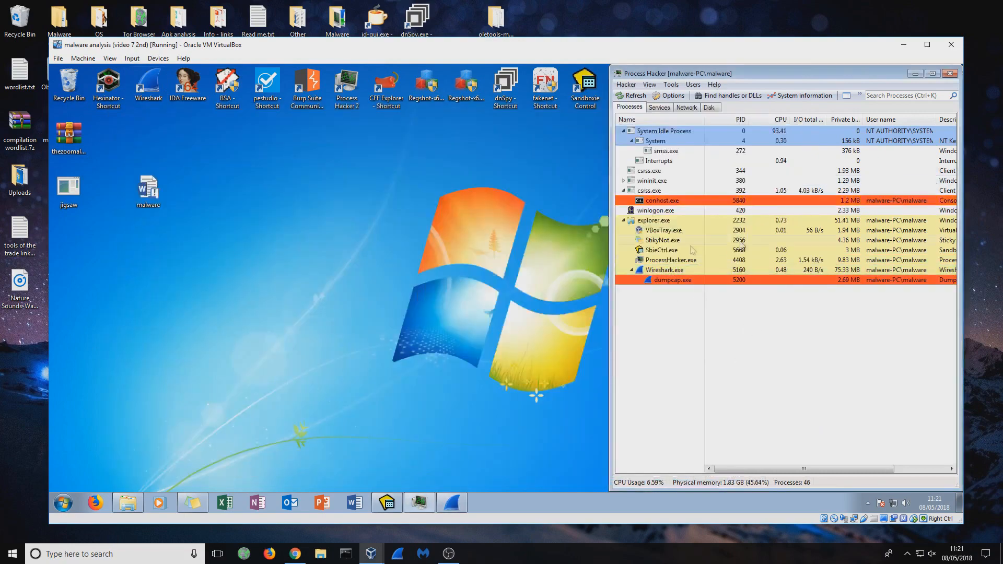
- Restore Sandboxie Control and run the malware Word document inside the DefaultBox sandbox
{"action": "left_click", "coordinate": [386, 502]}
{"action": "left_click_drag", "start_coordinate": [524, 197], "coordinate": [463, 132]}
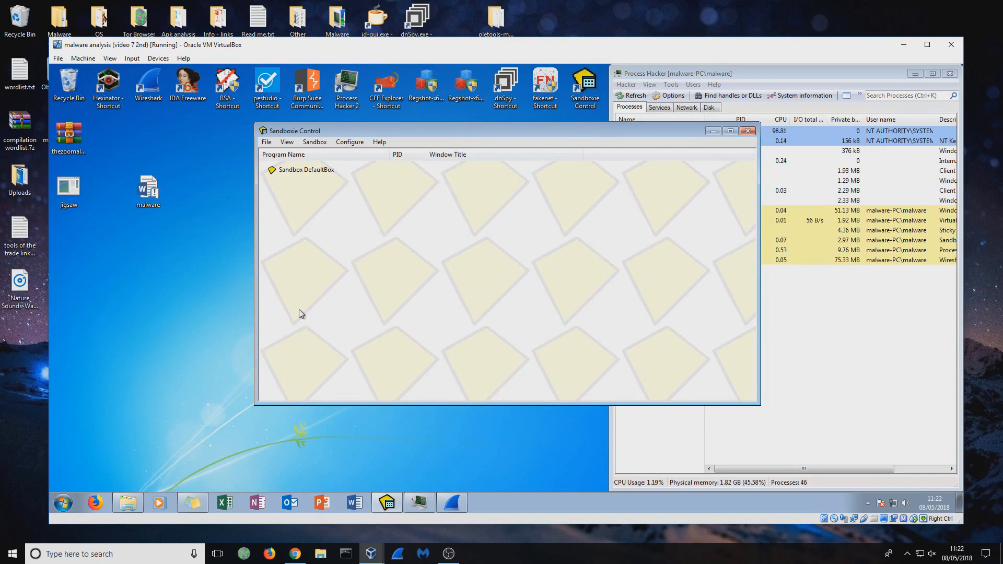
{"action": "left_click", "coordinate": [148, 181]}
{"action": "left_click_drag", "start_coordinate": [149, 183], "coordinate": [424, 266]}
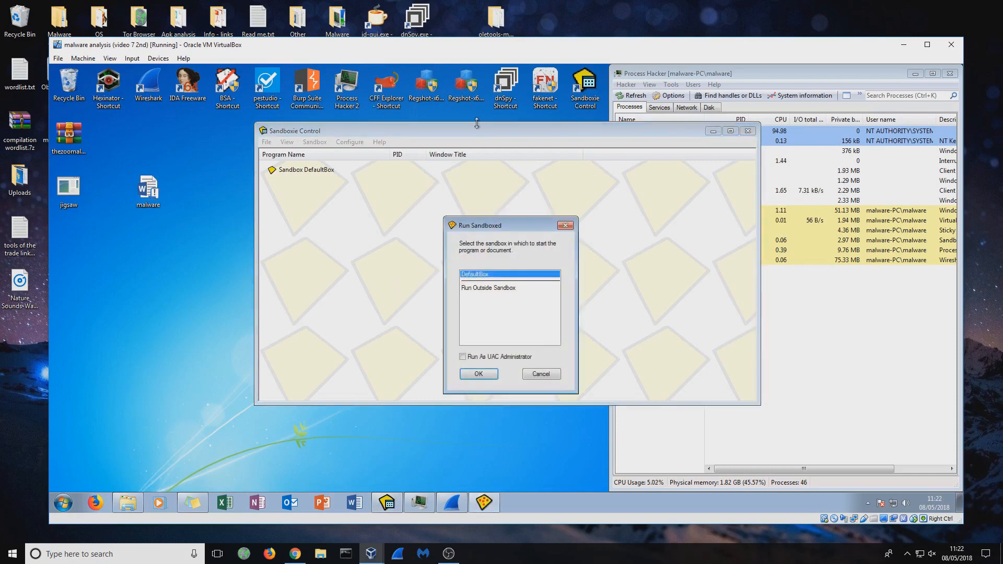
{"action": "left_click", "coordinate": [476, 374]}
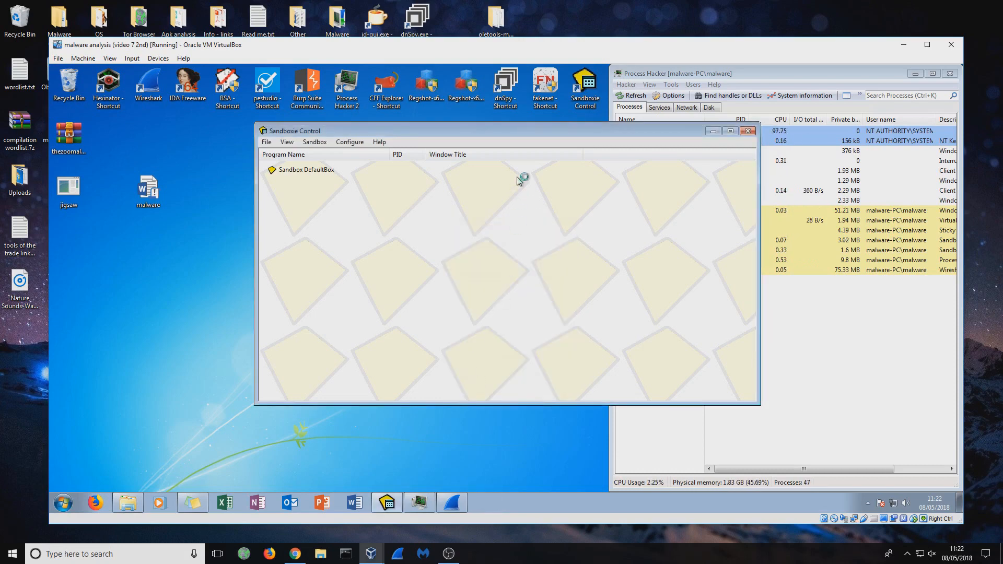
- Move Sandboxie Control clear of Process Hacker, select the WINWORD.EXE process, and minimise Sandboxie Control
{"action": "left_click_drag", "start_coordinate": [510, 134], "coordinate": [309, 162]}
{"action": "left_click", "coordinate": [675, 400]}
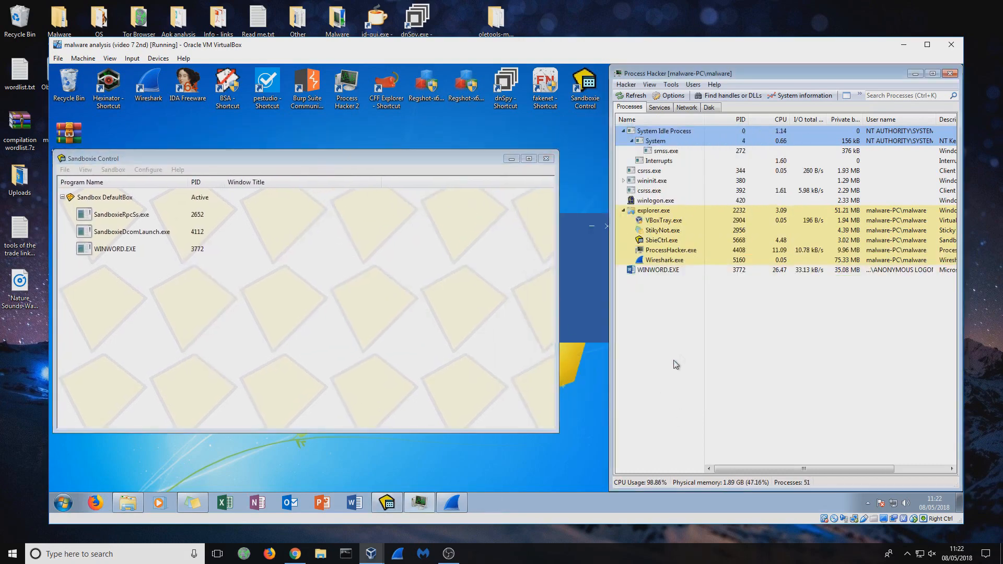
{"action": "left_click", "coordinate": [663, 270]}
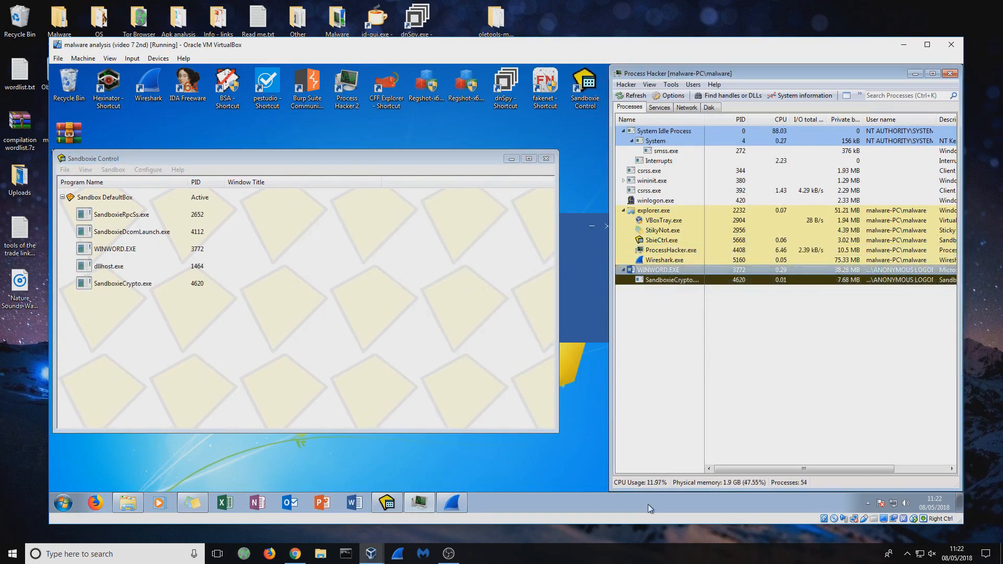
{"action": "left_click", "coordinate": [579, 292]}
{"action": "left_click_drag", "start_coordinate": [537, 227], "coordinate": [466, 223]}
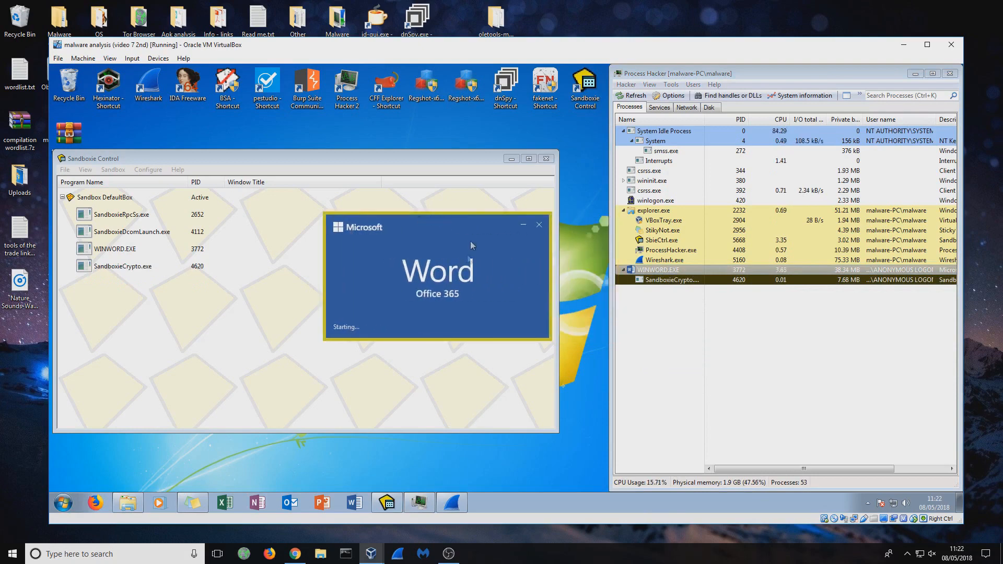
{"action": "left_click", "coordinate": [512, 159]}
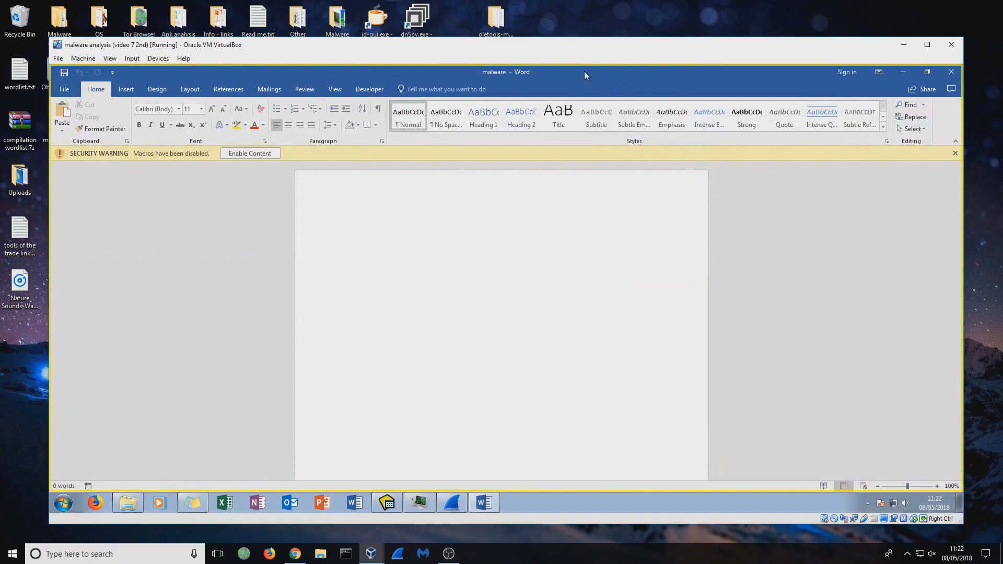
- Place the Word window beside Process Hacker and dismiss the Office sign-in dialog and the product notice
{"action": "left_click_drag", "start_coordinate": [584, 72], "coordinate": [144, 97]}
{"action": "left_click_drag", "start_coordinate": [319, 96], "coordinate": [32, 127]}
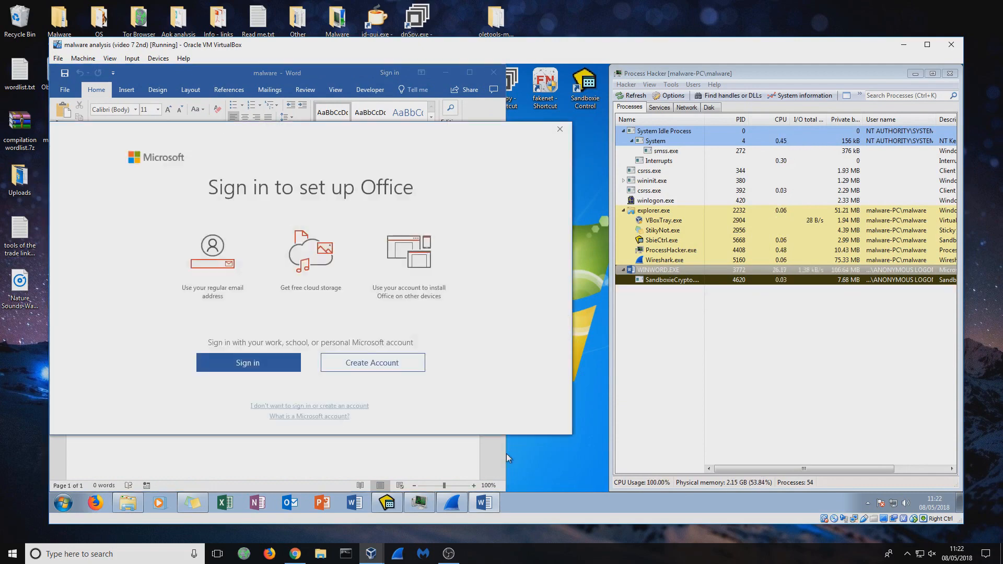
{"action": "left_click", "coordinate": [559, 130]}
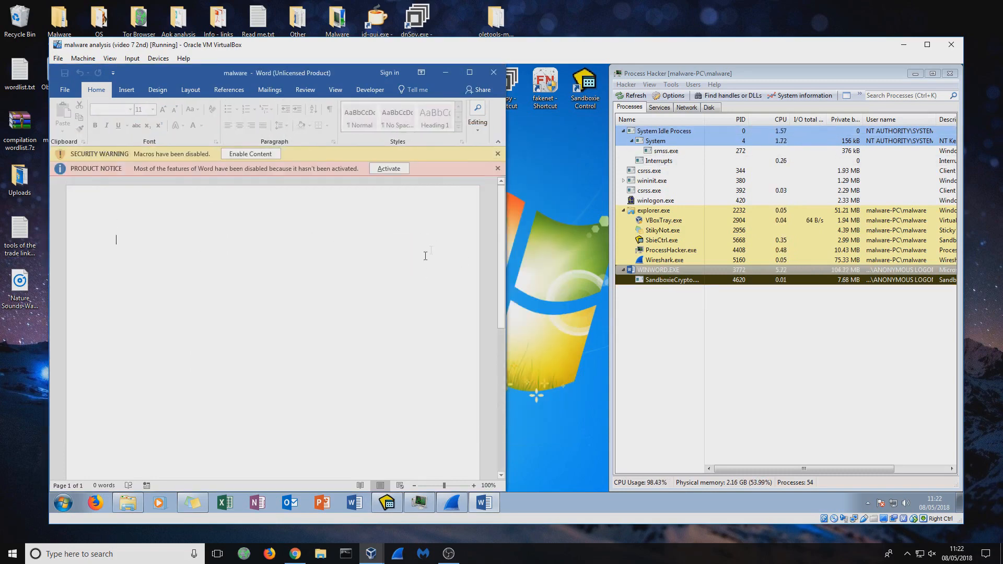
{"action": "left_click", "coordinate": [498, 168]}
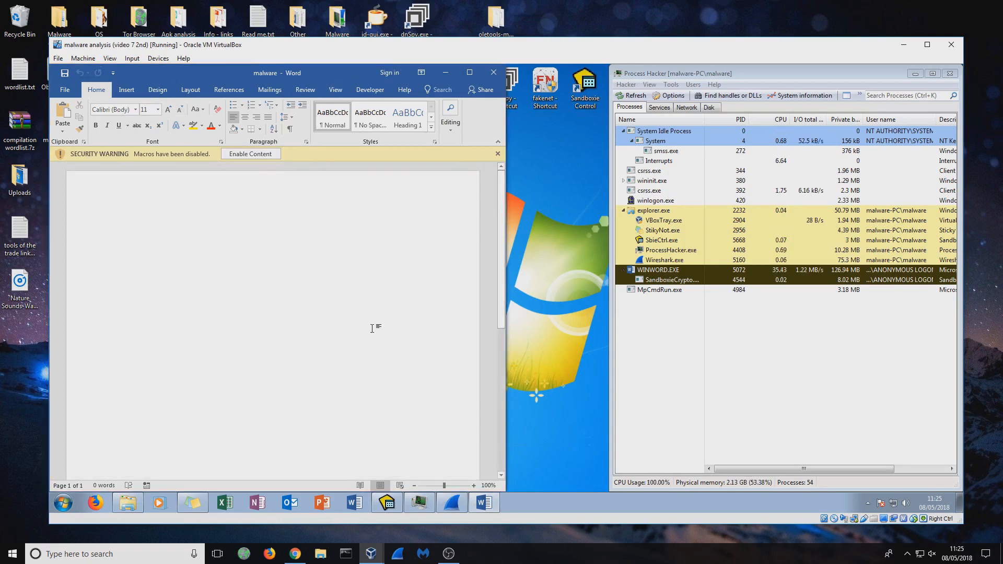
- Start a Wireshark capture on Local Area Connection and minimise the capture window
{"action": "left_click", "coordinate": [845, 400]}
{"action": "double_click", "coordinate": [261, 227]}
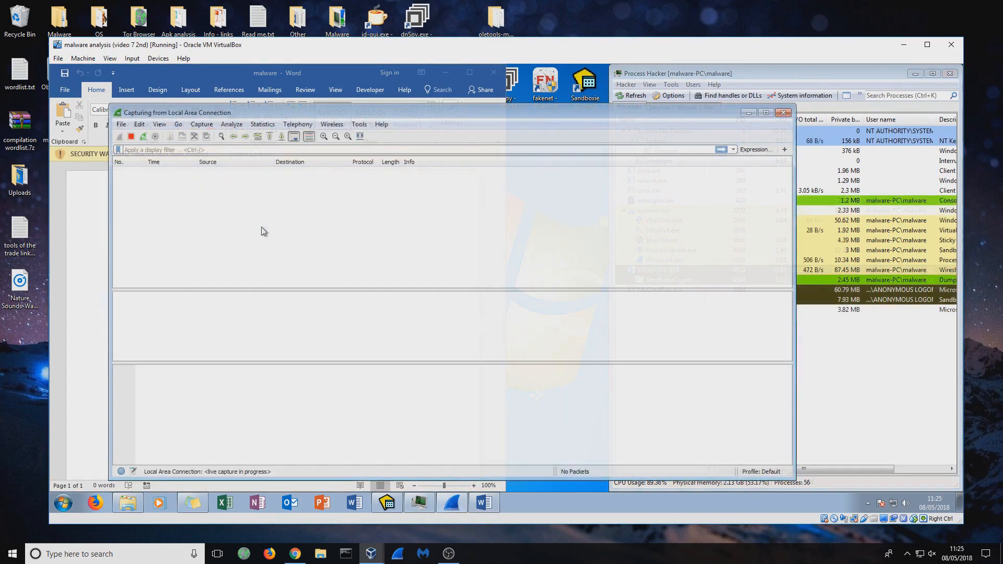
{"action": "left_click", "coordinate": [749, 114]}
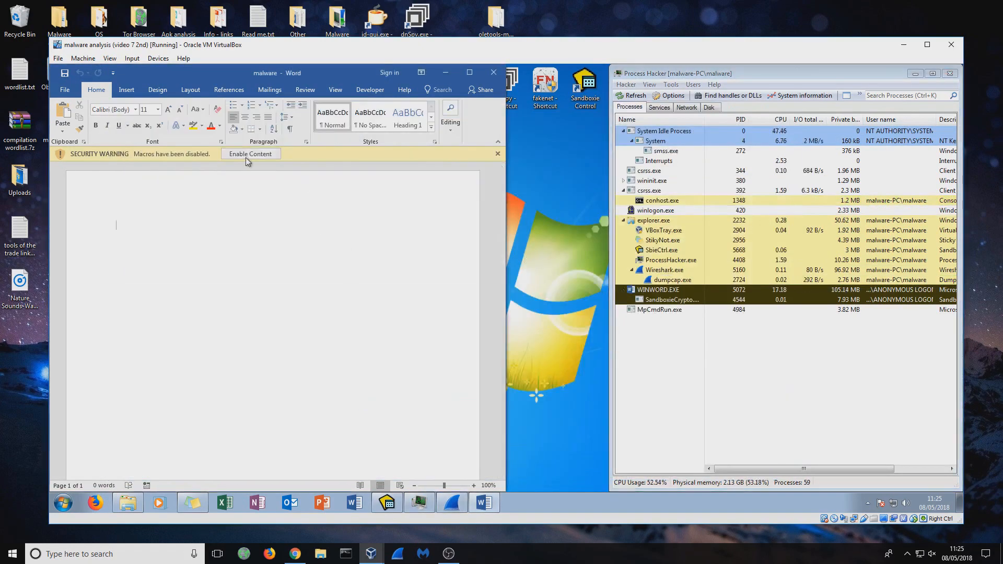
- Enable the malware document's macro content and arrange the PowerShell and Wireshark windows to watch the processes and live traffic
{"action": "left_click", "coordinate": [251, 155]}
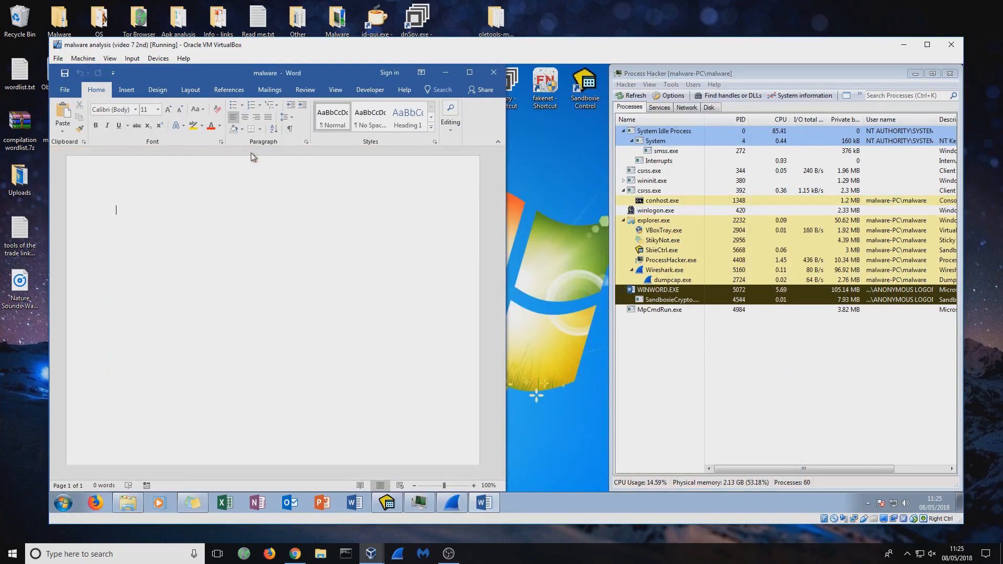
{"action": "left_click", "coordinate": [452, 504]}
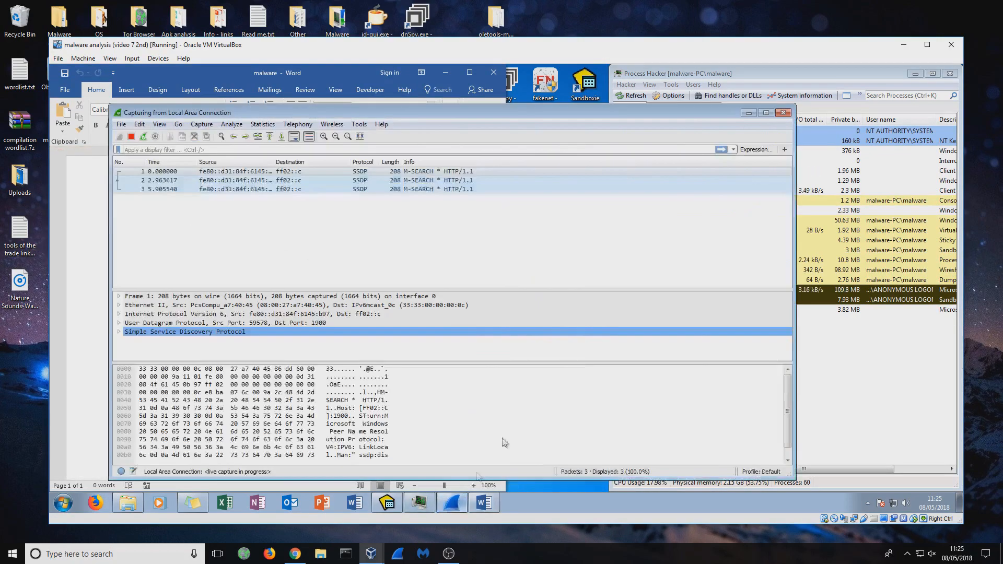
{"action": "left_click", "coordinate": [758, 391]}
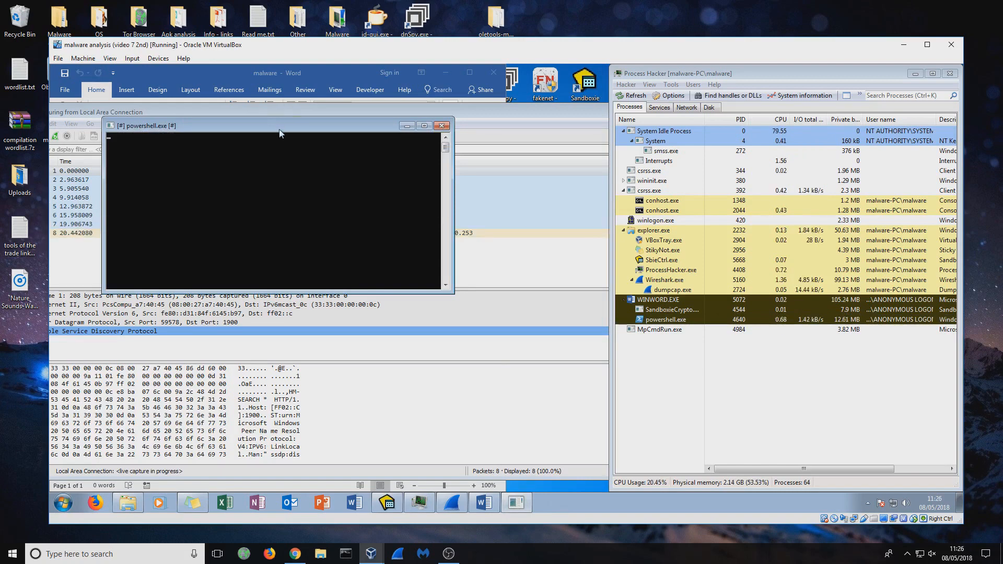
{"action": "left_click_drag", "start_coordinate": [279, 133], "coordinate": [411, 294]}
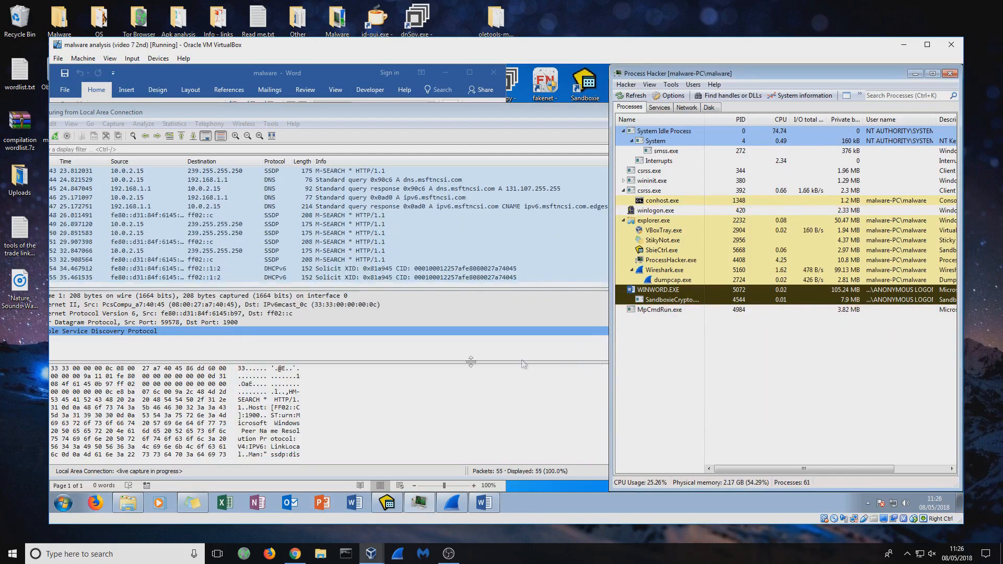
{"action": "left_click_drag", "start_coordinate": [342, 115], "coordinate": [399, 117]}
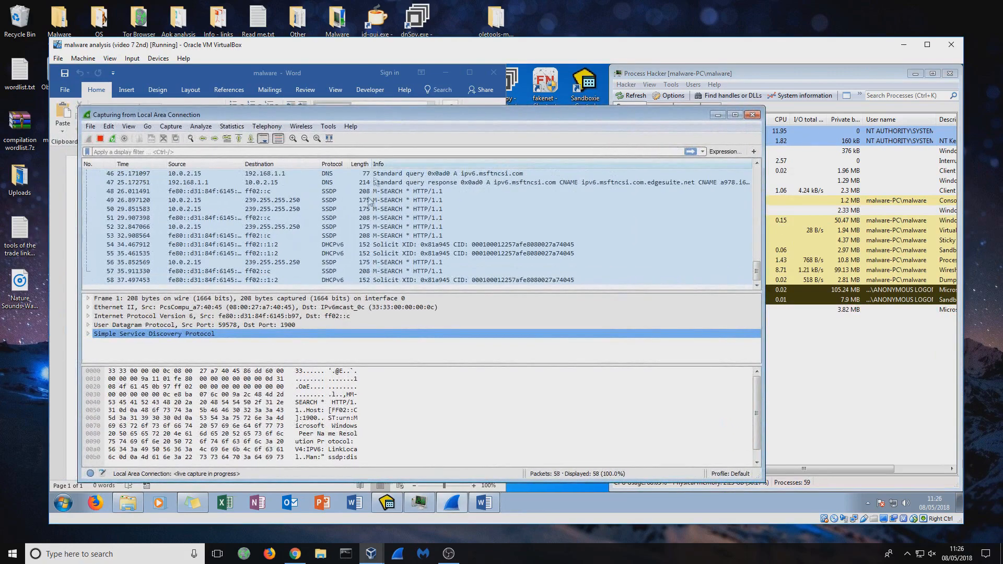
- Look through the live packets, stop the Local Area Connection capture, and bring Process Hacker forward
{"action": "scroll", "coordinate": [362, 251], "scroll_direction": "up", "scroll_amount": 1}
{"action": "scroll", "coordinate": [364, 254], "scroll_direction": "up", "scroll_amount": 15}
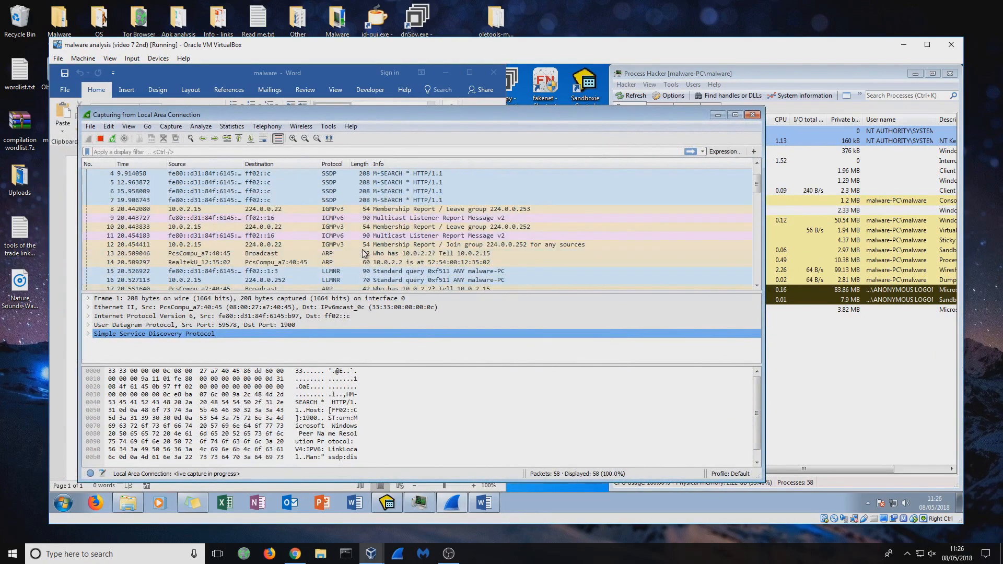
{"action": "scroll", "coordinate": [364, 252], "scroll_direction": "down", "scroll_amount": 16}
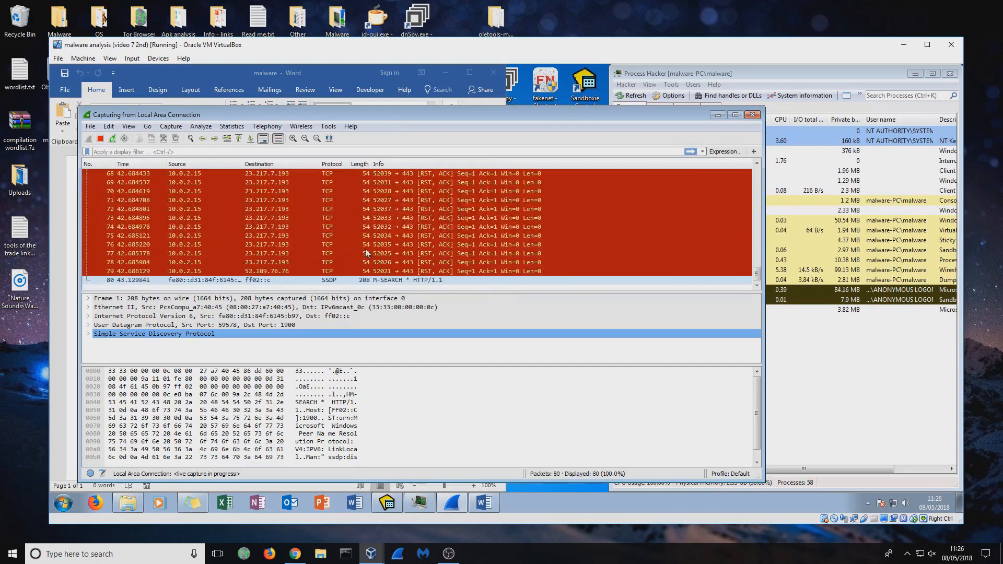
{"action": "left_click", "coordinate": [100, 138]}
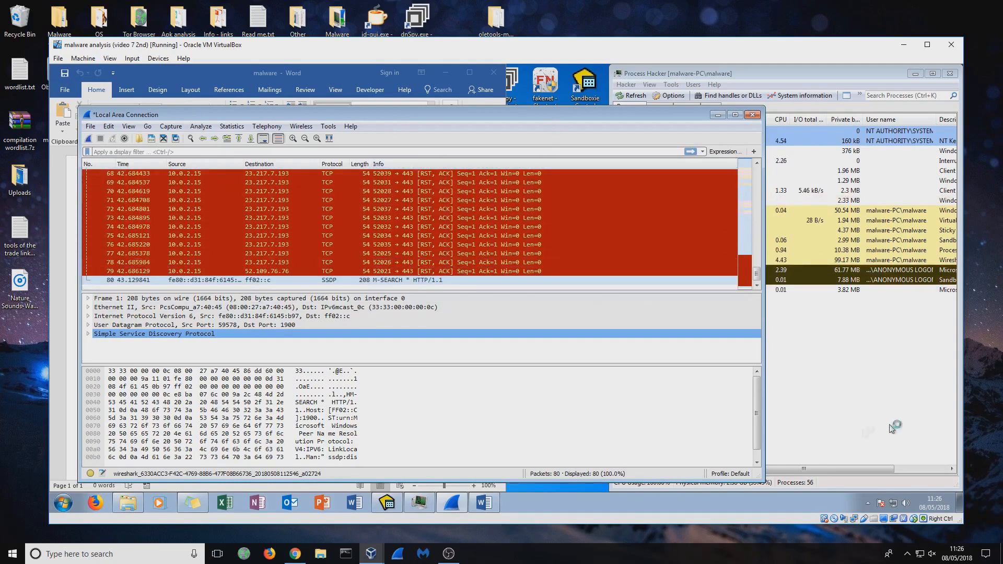
{"action": "left_click", "coordinate": [839, 403]}
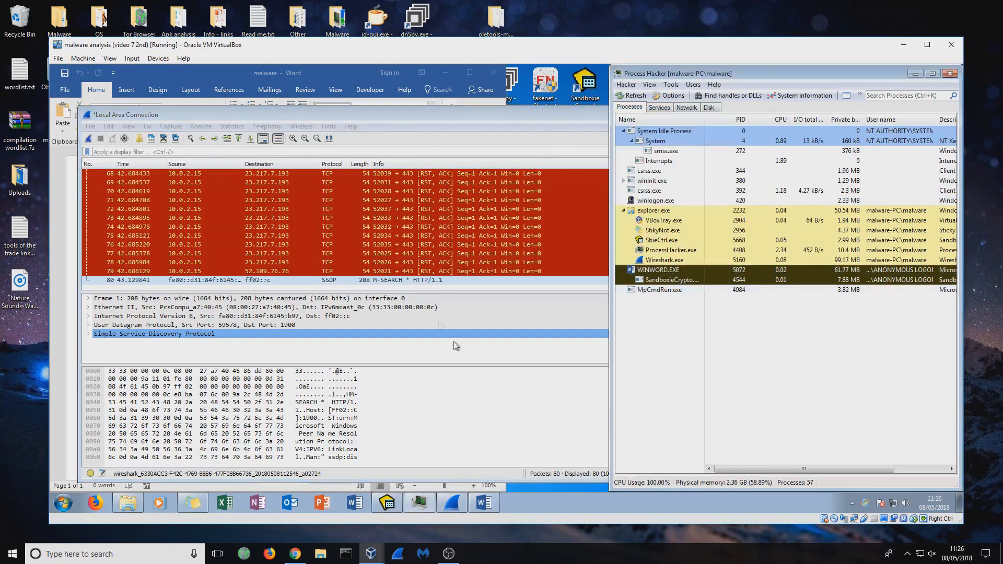
- Examine the captured TCP packets sent to 23.217.7.193 on port 443, inspect packet 68, and minimise Wireshark
{"action": "left_click", "coordinate": [383, 114]}
{"action": "scroll", "coordinate": [349, 233], "scroll_direction": "up", "scroll_amount": 4}
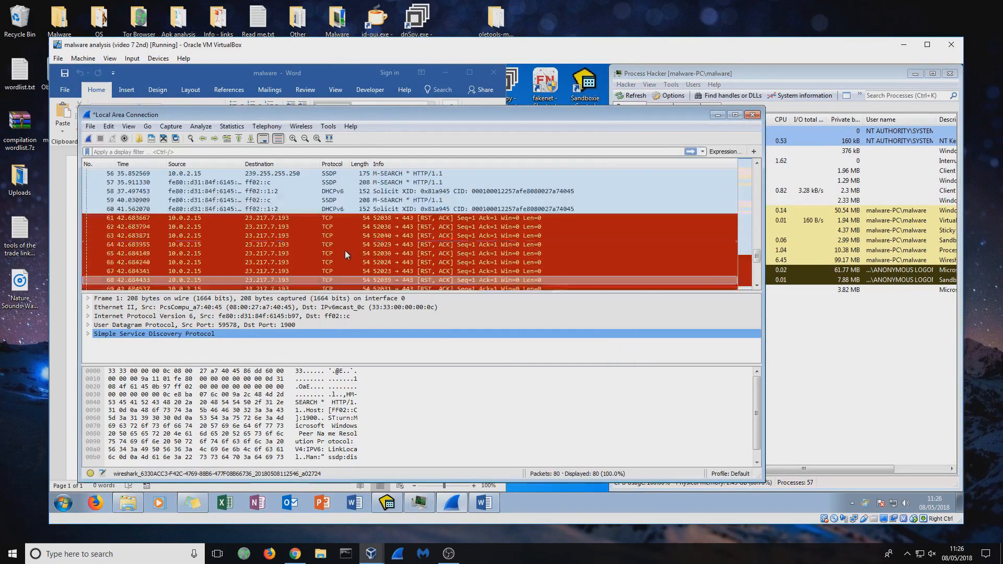
{"action": "scroll", "coordinate": [342, 246], "scroll_direction": "down", "scroll_amount": 3}
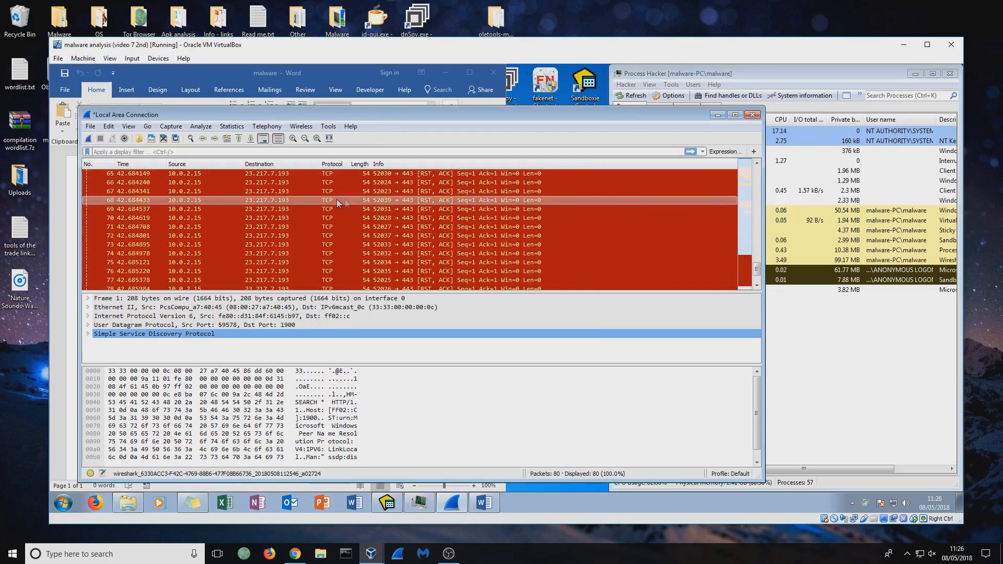
{"action": "left_click", "coordinate": [411, 200]}
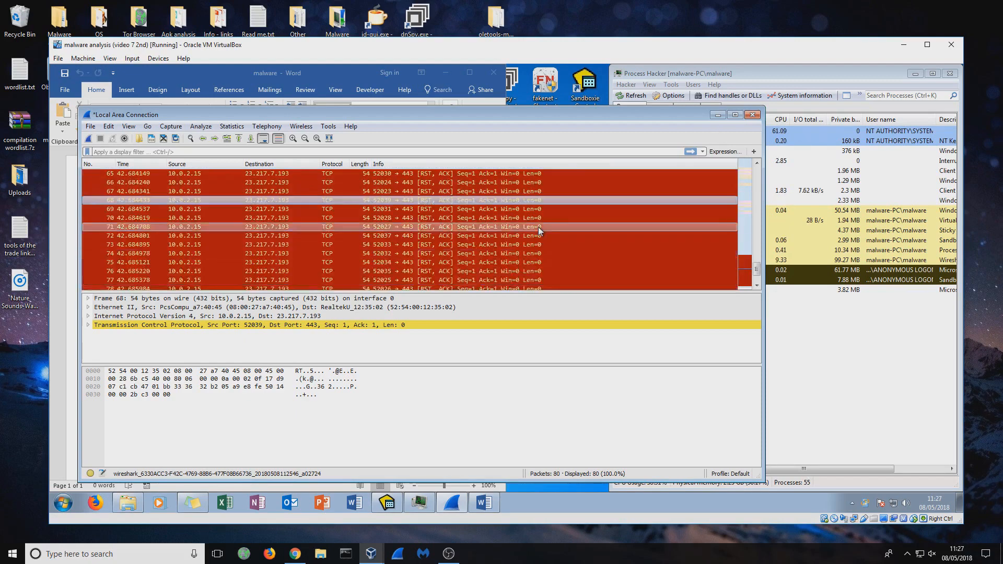
{"action": "scroll", "coordinate": [538, 230], "scroll_direction": "up", "scroll_amount": 2}
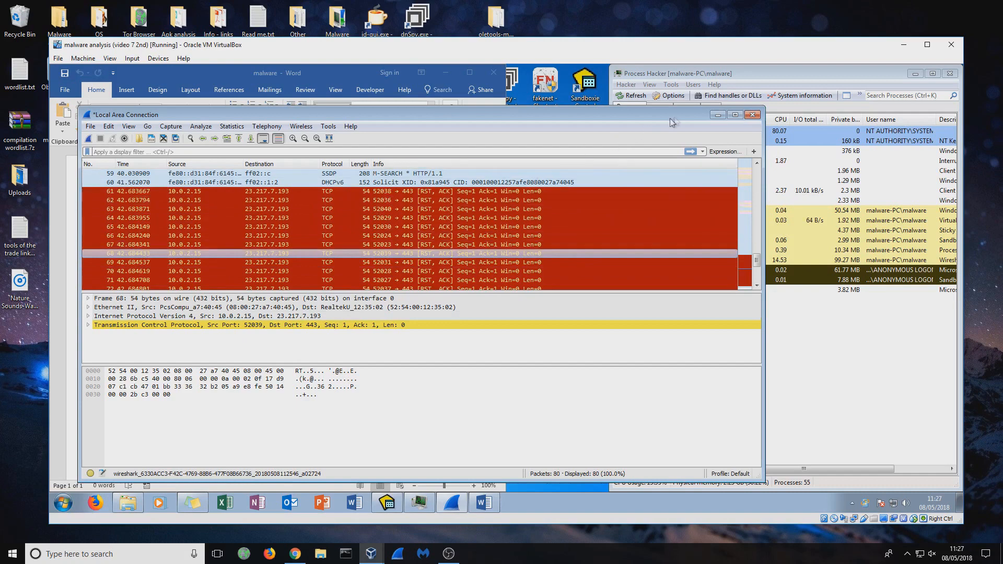
{"action": "left_click", "coordinate": [720, 115]}
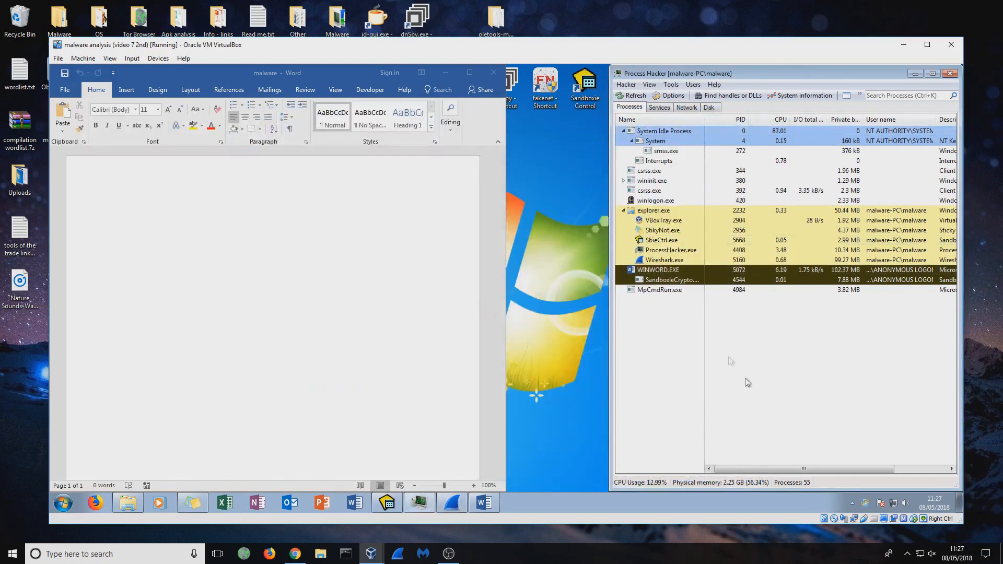
- Check the Developer entry in Word's ribbon customization options and leave without changes
{"action": "left_click", "coordinate": [347, 246]}
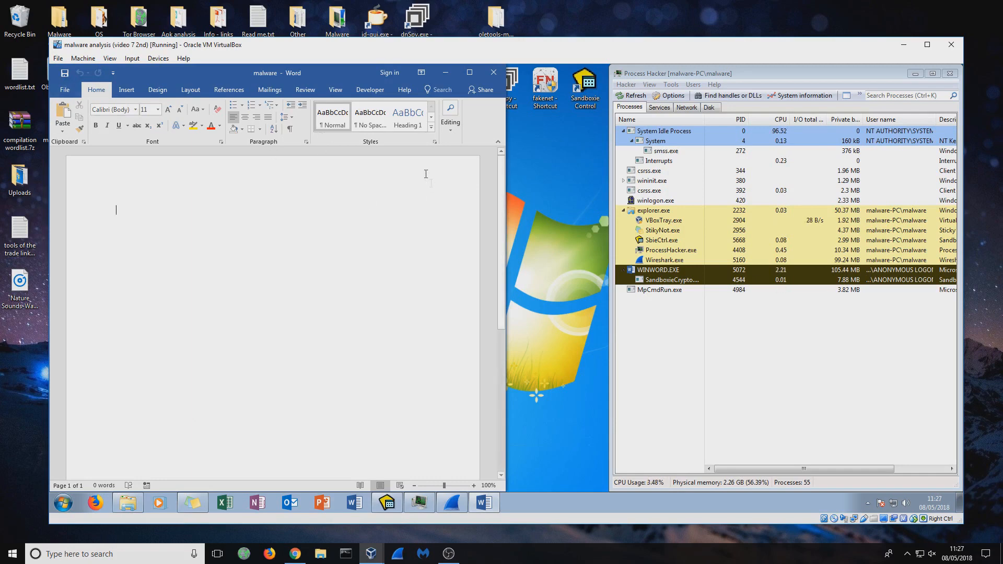
{"action": "left_click", "coordinate": [64, 89]}
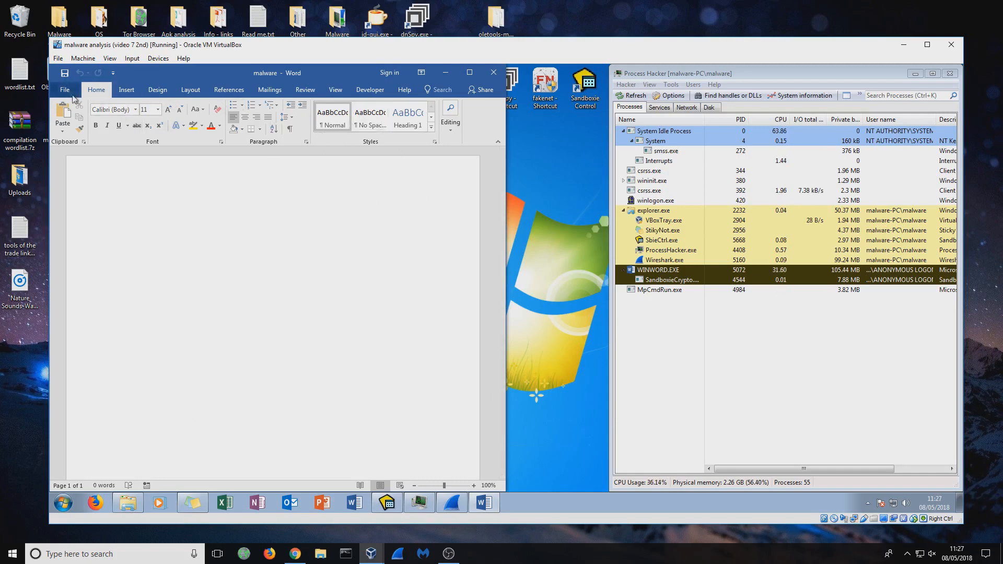
{"action": "left_click", "coordinate": [78, 363]}
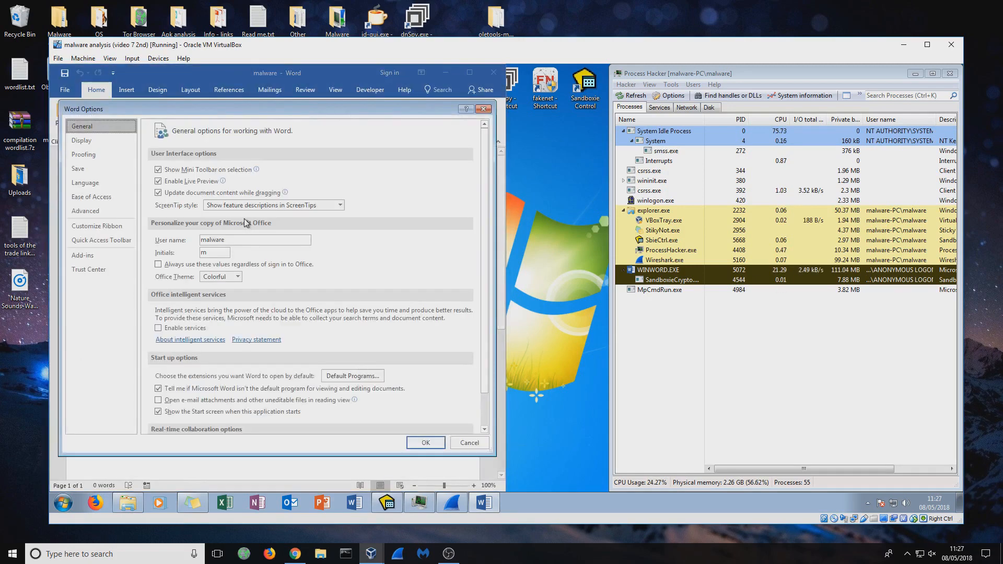
{"action": "left_click", "coordinate": [97, 227]}
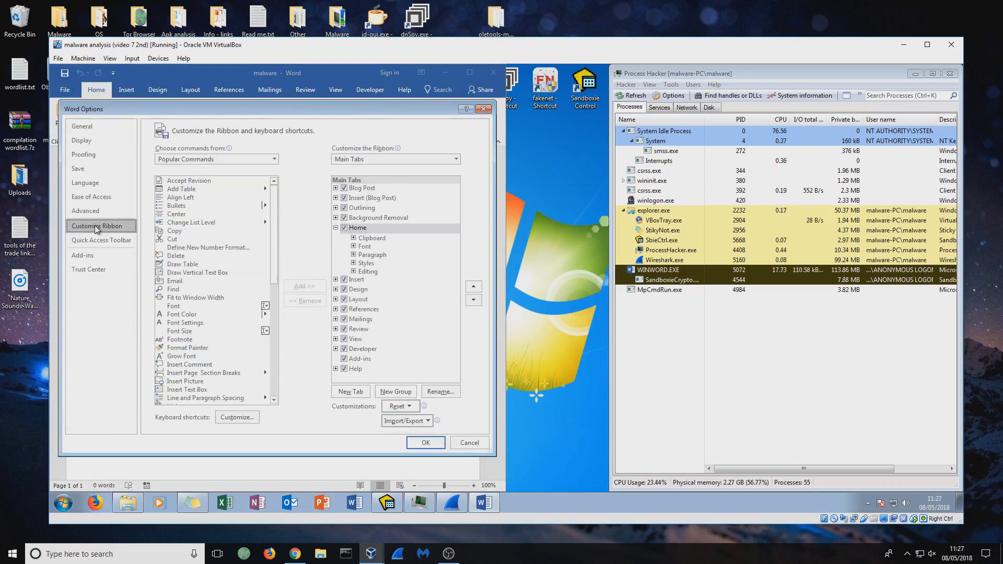
{"action": "left_click", "coordinate": [349, 349]}
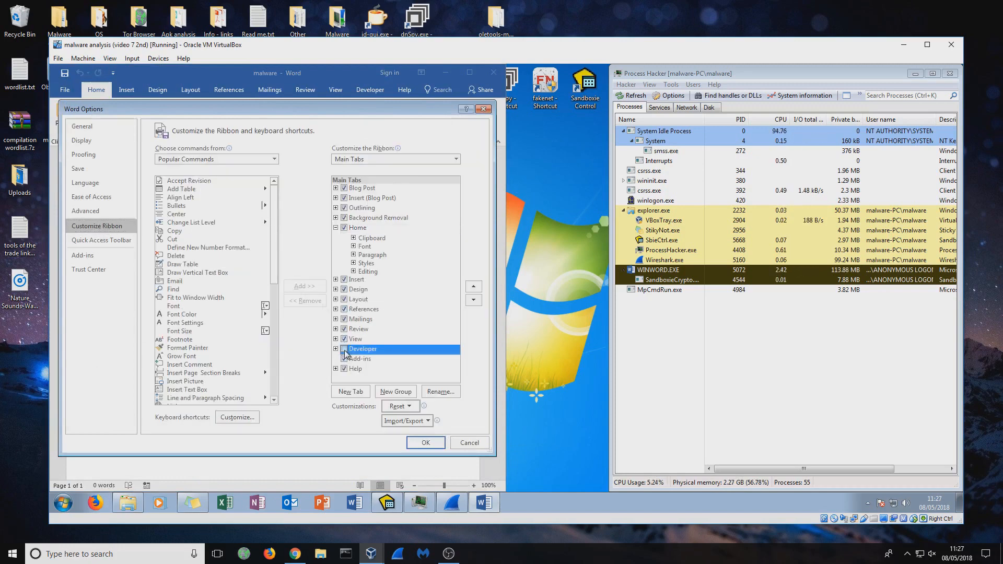
{"action": "left_click", "coordinate": [469, 444]}
- Open the malware document's Visual Basic editor and widen the NewMacros code window to show the full lines
{"action": "left_click", "coordinate": [370, 89]}
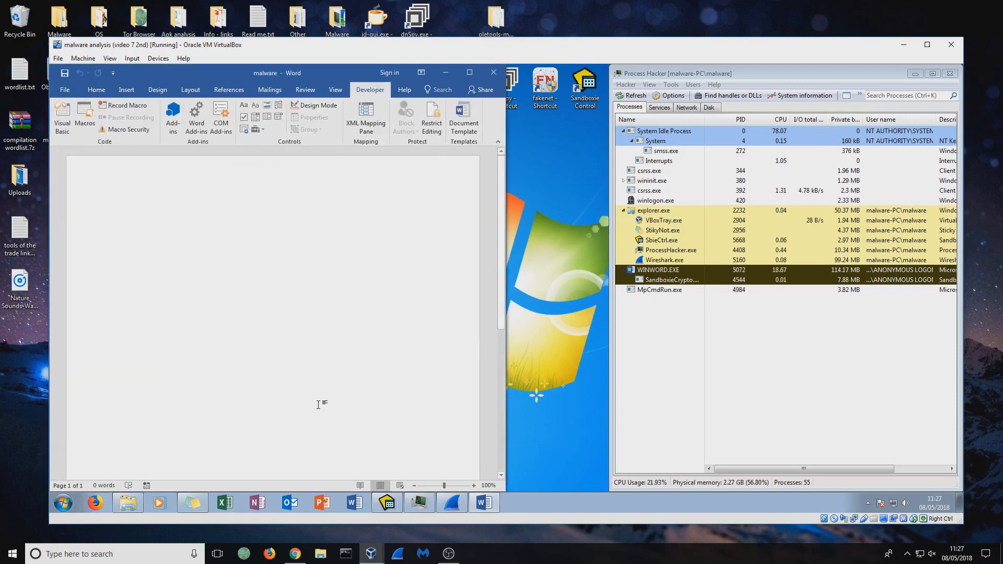
{"action": "left_click", "coordinate": [64, 118]}
{"action": "left_click_drag", "start_coordinate": [336, 133], "coordinate": [333, 120]}
{"action": "left_click_drag", "start_coordinate": [515, 286], "coordinate": [736, 296]}
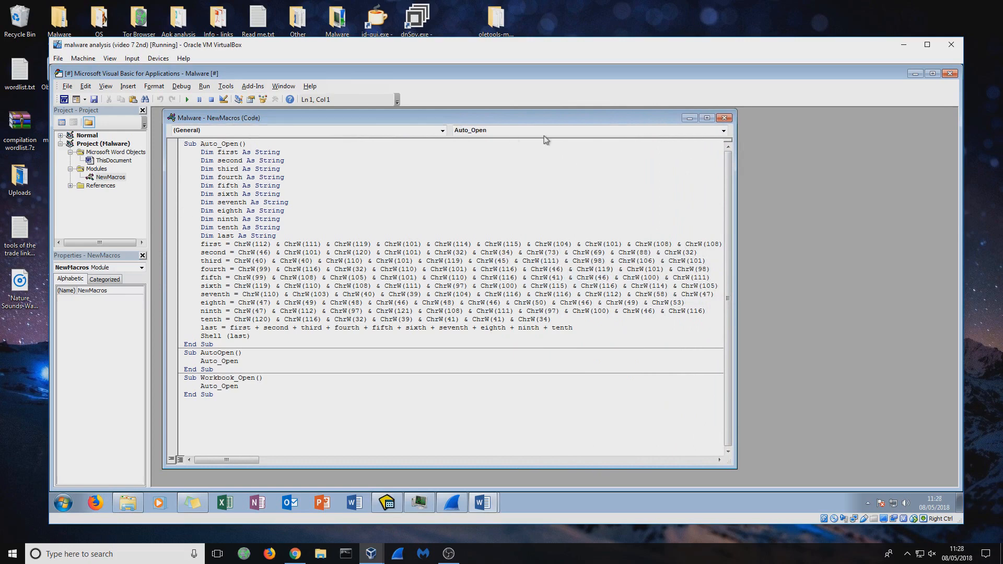
- Examine the Auto_Open procedure, from its string declarations and ChrW assignments to the final Shell call
{"action": "left_click", "coordinate": [527, 131]}
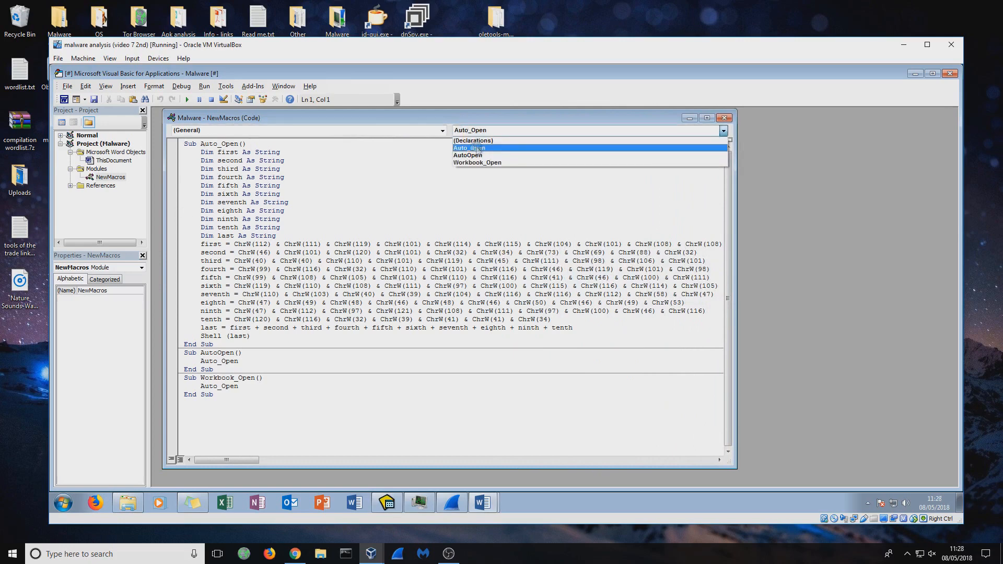
{"action": "left_click", "coordinate": [476, 148]}
{"action": "left_click_drag", "start_coordinate": [205, 161], "coordinate": [626, 328]}
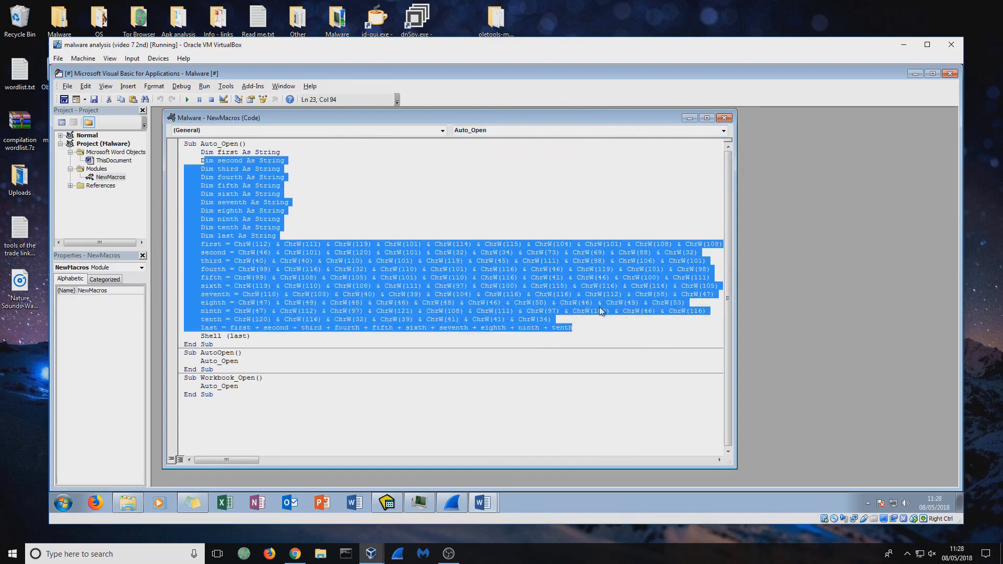
{"action": "left_click", "coordinate": [601, 311]}
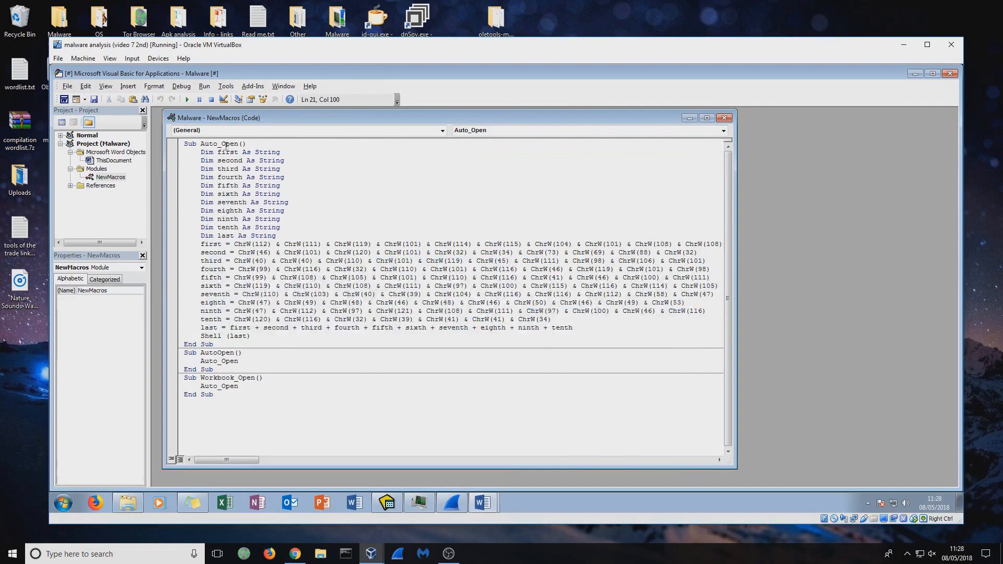
{"action": "left_click_drag", "start_coordinate": [206, 145], "coordinate": [236, 146]}
{"action": "left_click_drag", "start_coordinate": [204, 335], "coordinate": [220, 335]}
{"action": "left_click", "coordinate": [380, 294]}
{"action": "left_click_drag", "start_coordinate": [585, 336], "coordinate": [188, 244]}
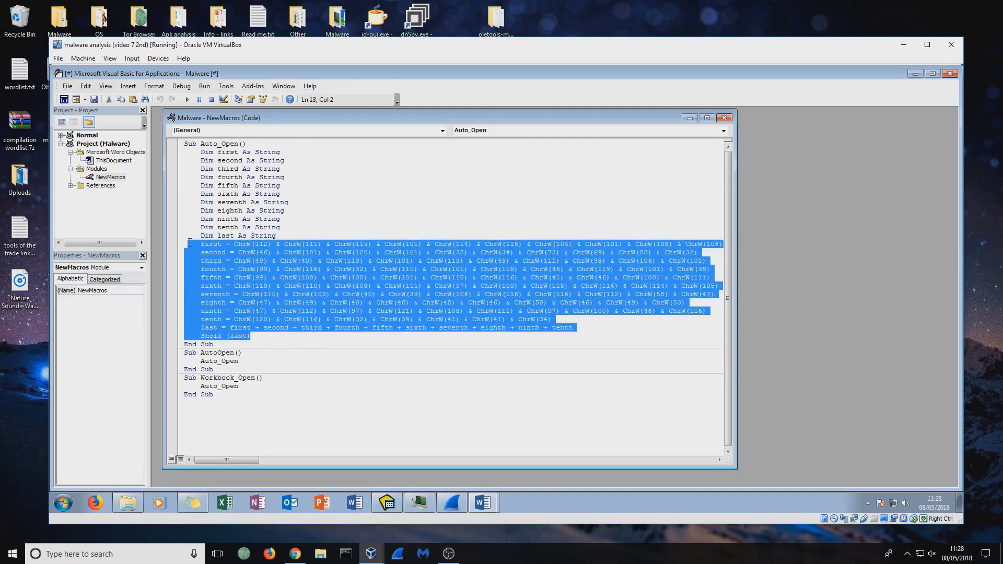
{"action": "left_click", "coordinate": [604, 319]}
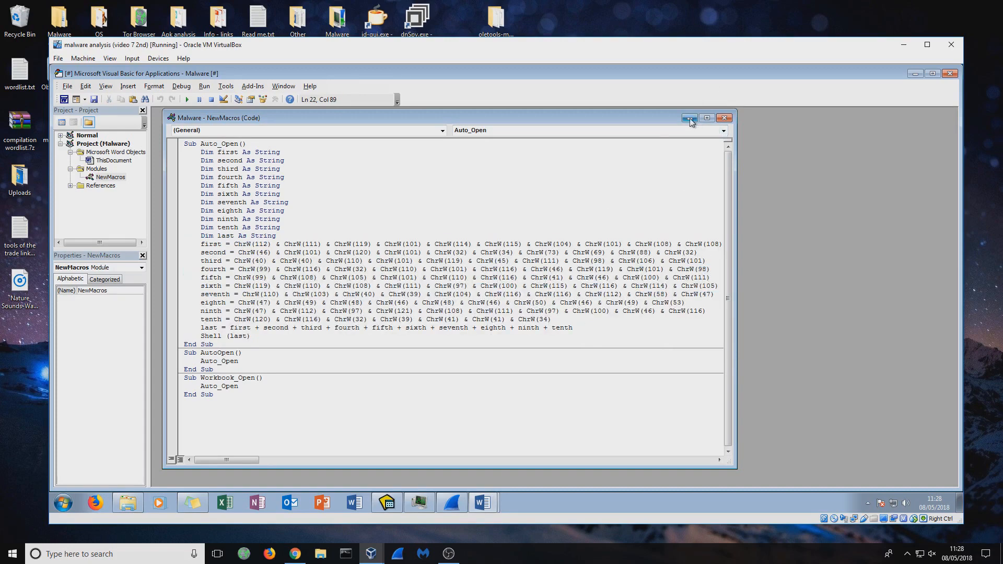
- Return to Word, open the Auto_Open macro for editing from the document's macros, and review the module's procedure list
{"action": "left_click", "coordinate": [64, 100]}
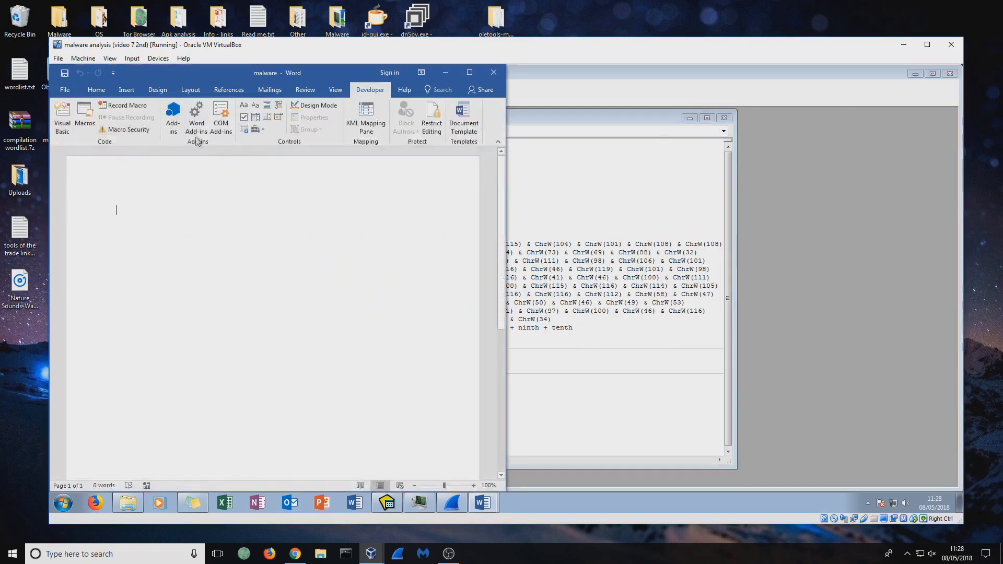
{"action": "left_click", "coordinate": [84, 118]}
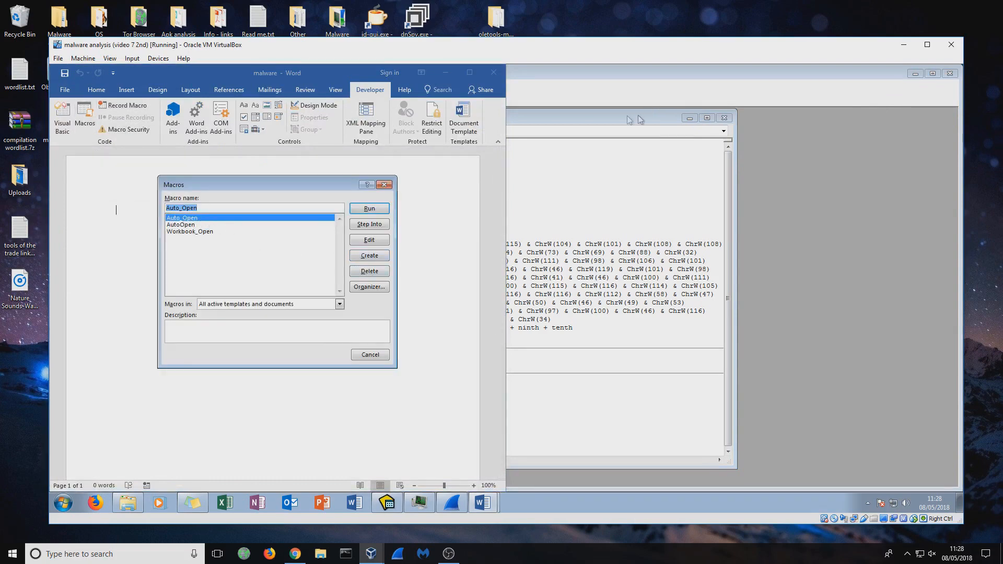
{"action": "left_click", "coordinate": [372, 240]}
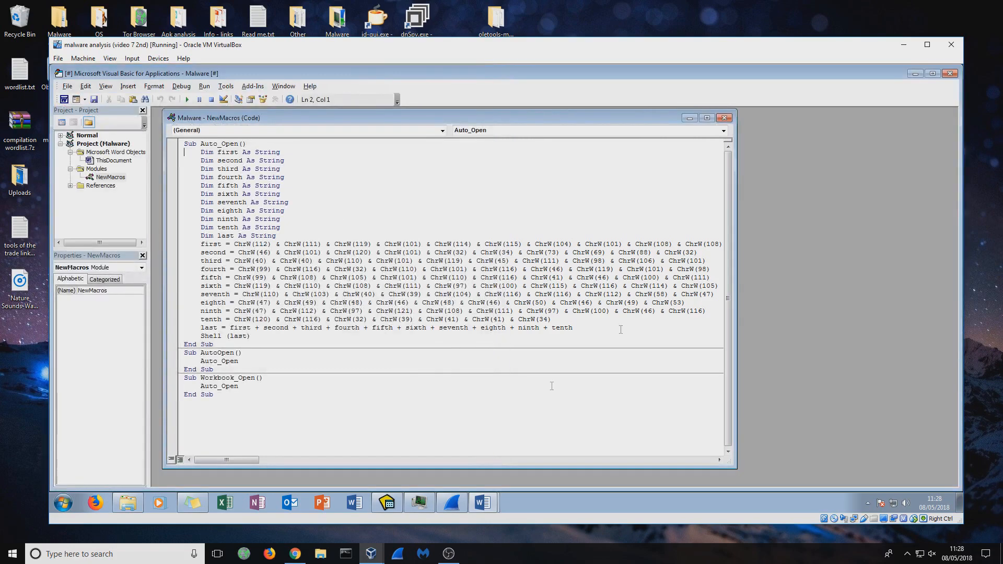
{"action": "left_click_drag", "start_coordinate": [347, 120], "coordinate": [359, 126]}
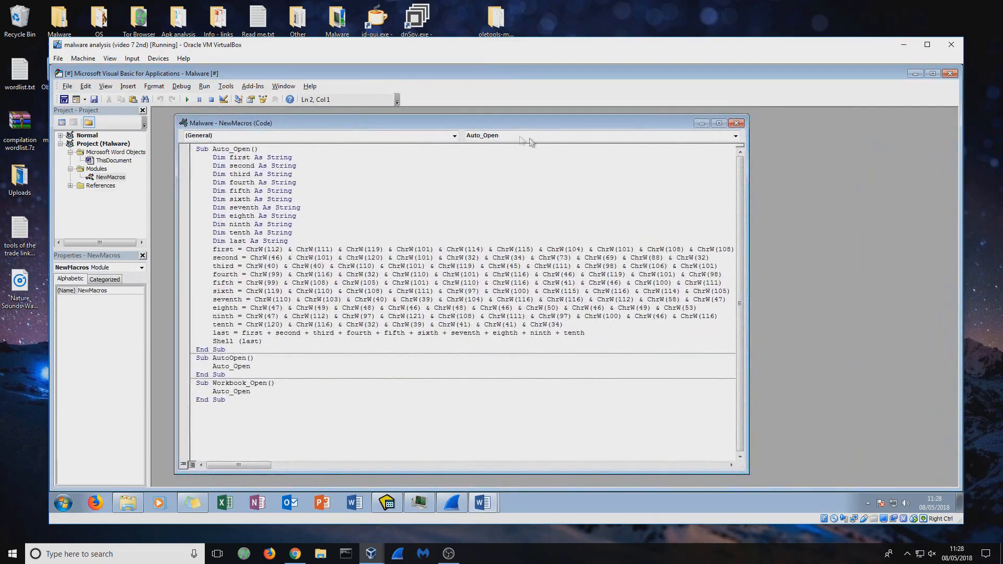
{"action": "left_click", "coordinate": [736, 135]}
{"action": "left_click", "coordinate": [477, 165]}
- Close the NewMacros code window, the Visual Basic editor and the malware document
{"action": "left_click", "coordinate": [736, 123]}
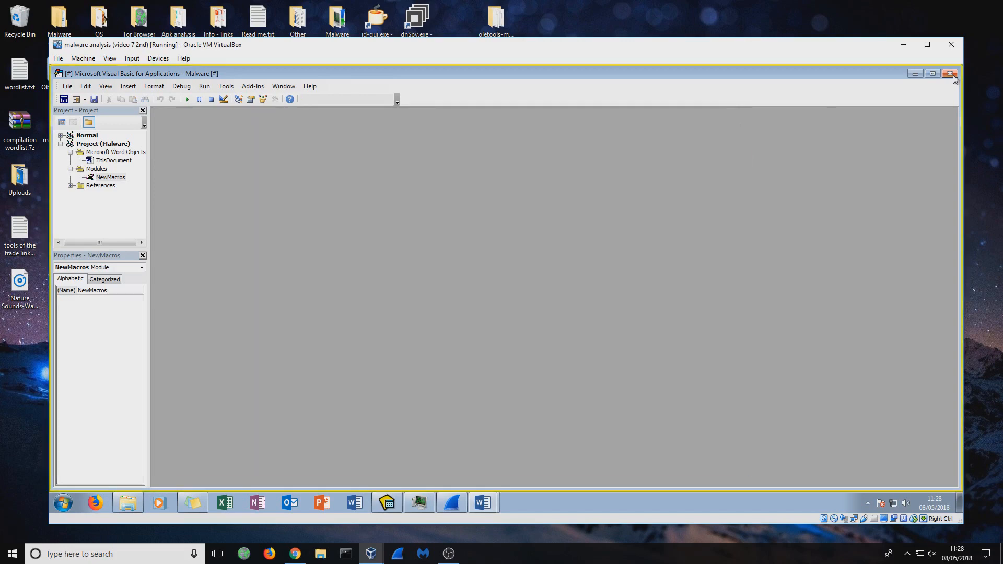
{"action": "left_click", "coordinate": [950, 74]}
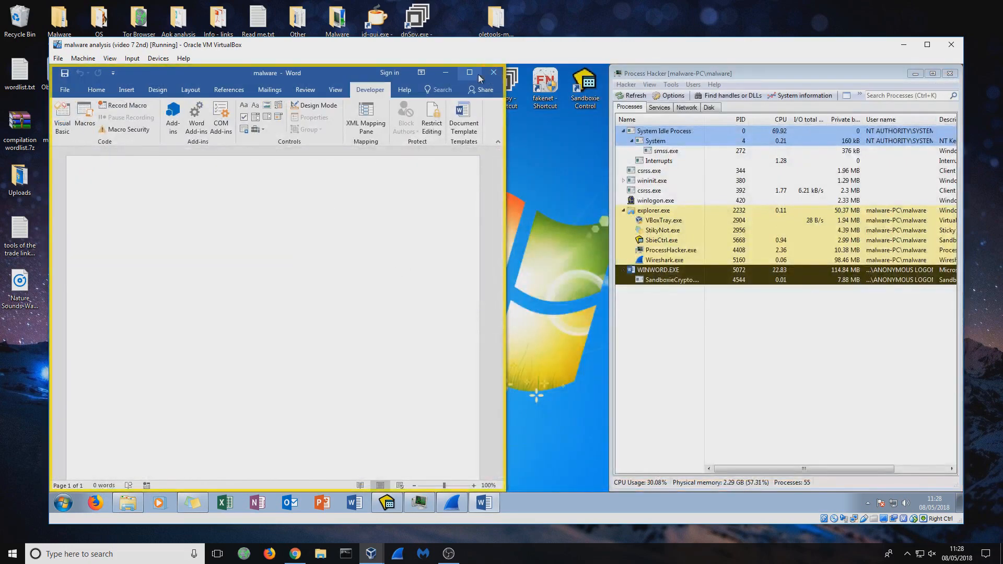
{"action": "left_click", "coordinate": [493, 74]}
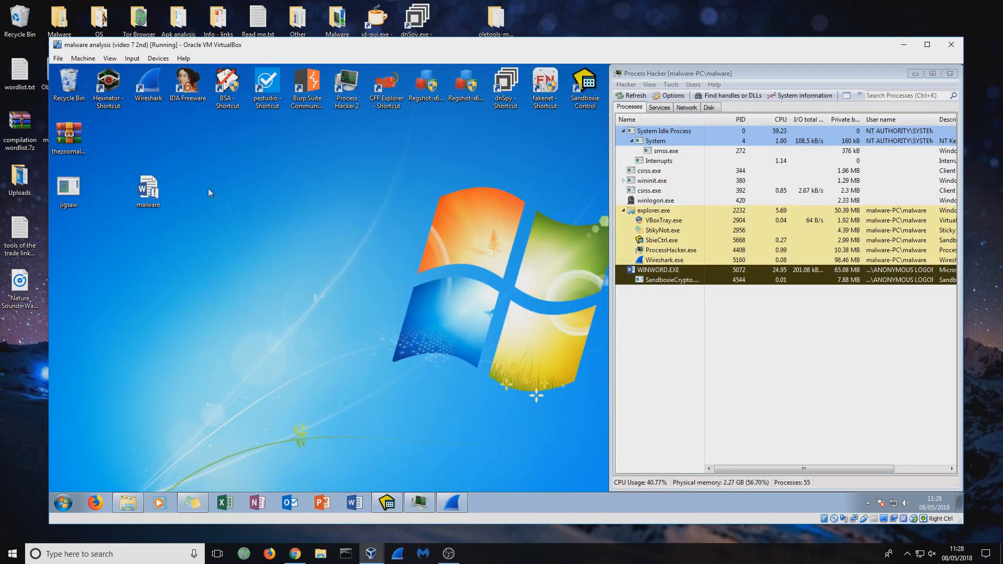
- Move the malware document's icon beside the archive on the guest desktop, close Process Hacker, and minimise the virtual machine
{"action": "left_click_drag", "start_coordinate": [148, 189], "coordinate": [109, 137]}
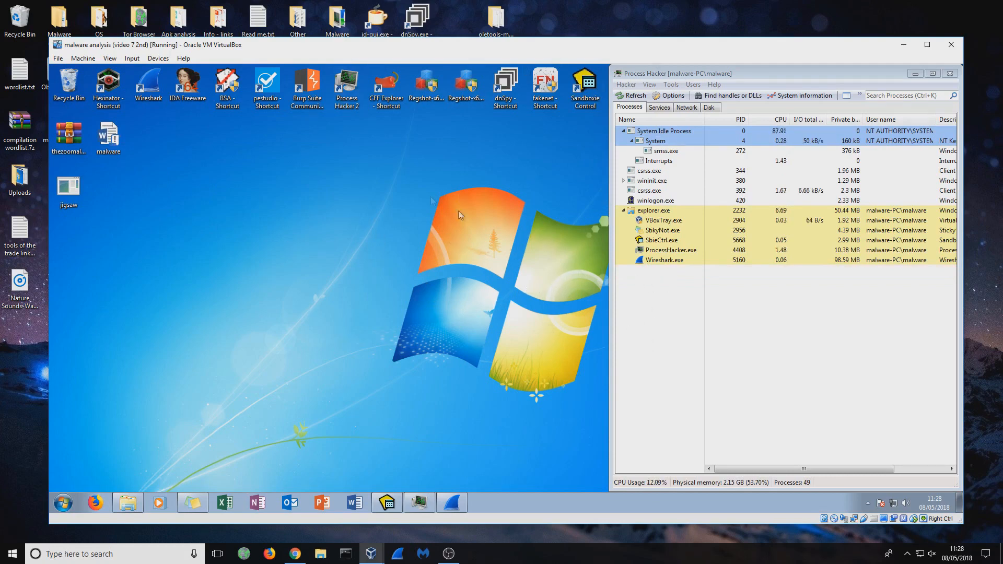
{"action": "left_click", "coordinate": [950, 73]}
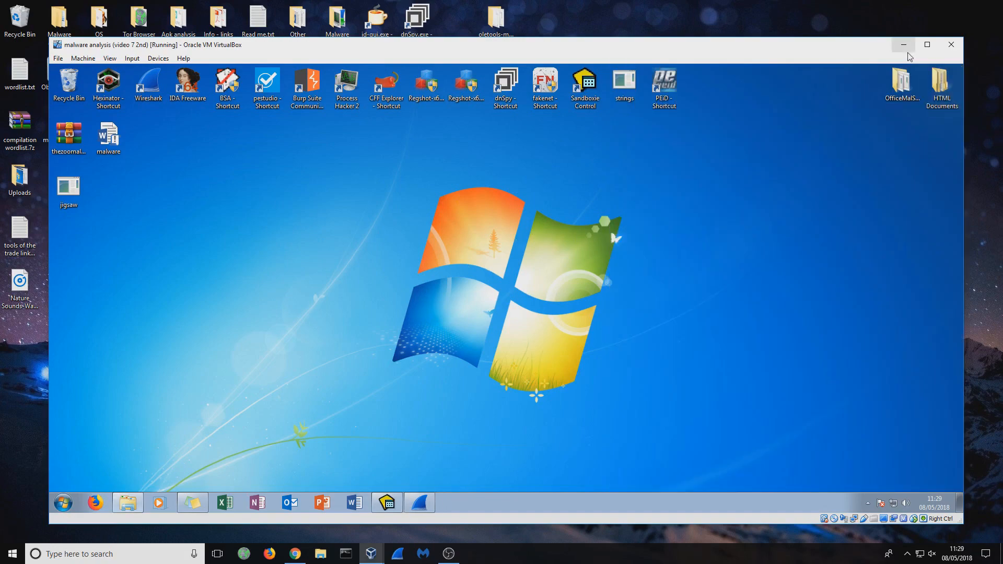
{"action": "left_click", "coordinate": [904, 45]}
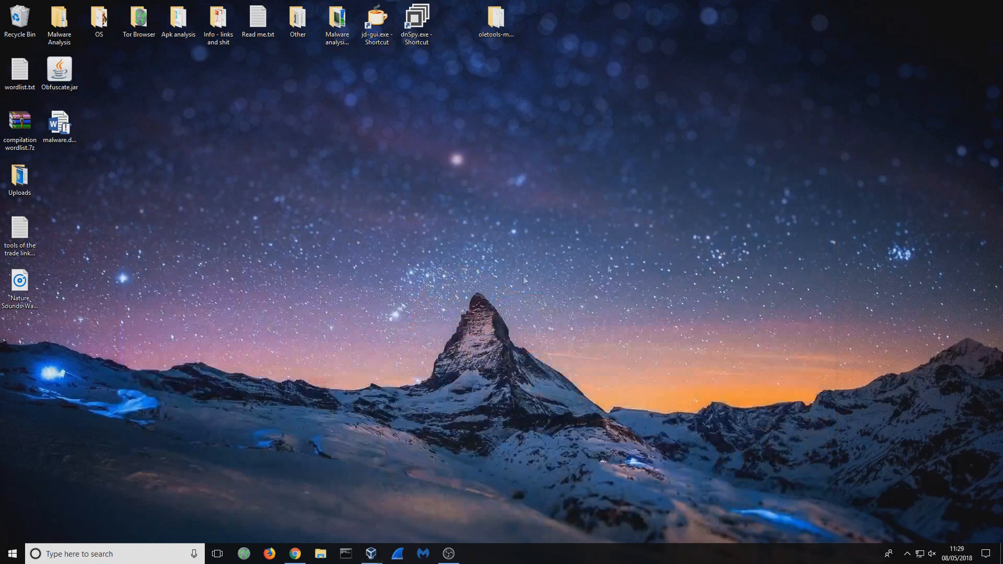
- Open the oletools folder inside oletools-master and move malware.docm from the desktop into it
{"action": "double_click", "coordinate": [497, 21]}
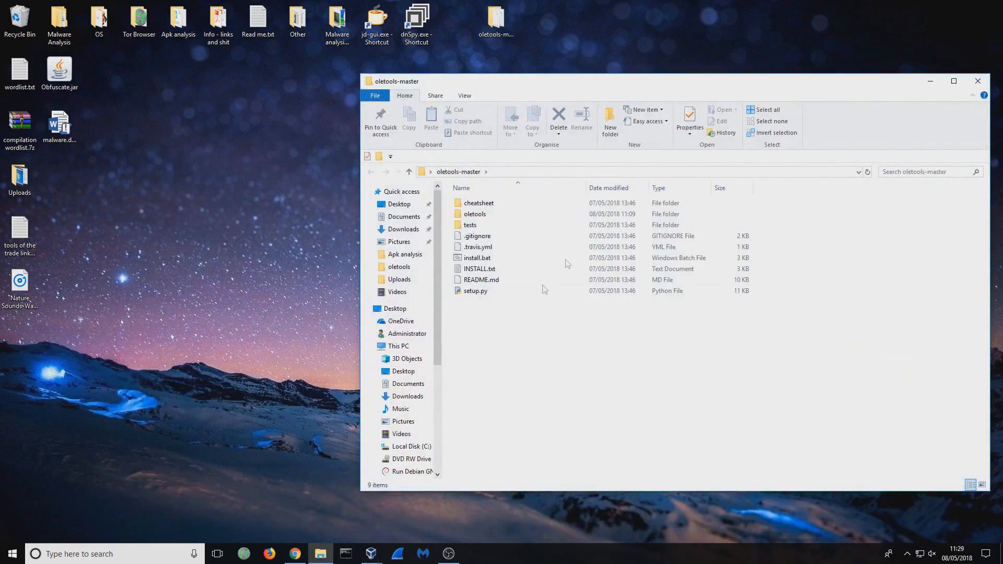
{"action": "double_click", "coordinate": [484, 216]}
{"action": "scroll", "coordinate": [735, 371], "scroll_direction": "down", "scroll_amount": 3}
{"action": "scroll", "coordinate": [722, 382], "scroll_direction": "up", "scroll_amount": 3}
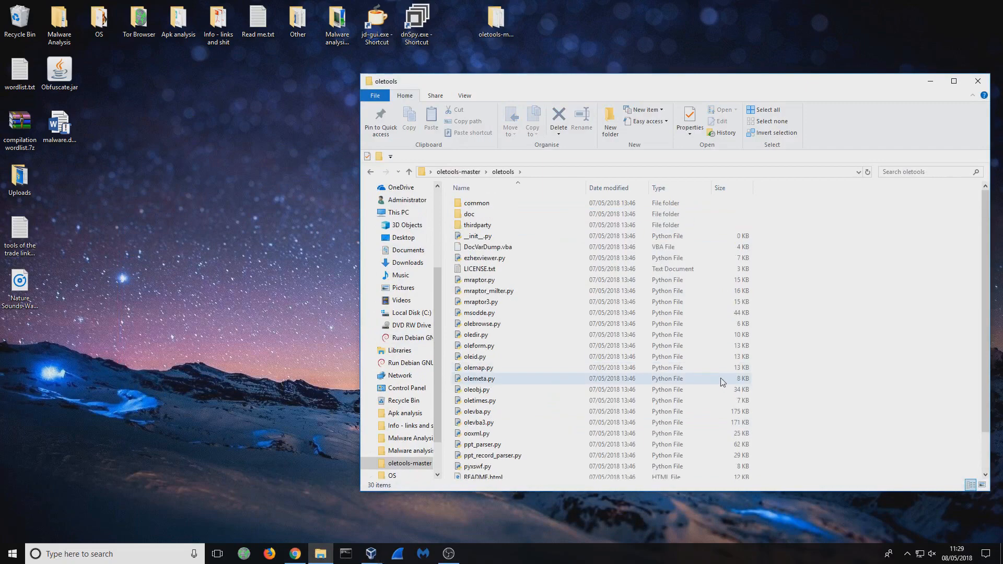
{"action": "scroll", "coordinate": [618, 283], "scroll_direction": "down", "scroll_amount": 2}
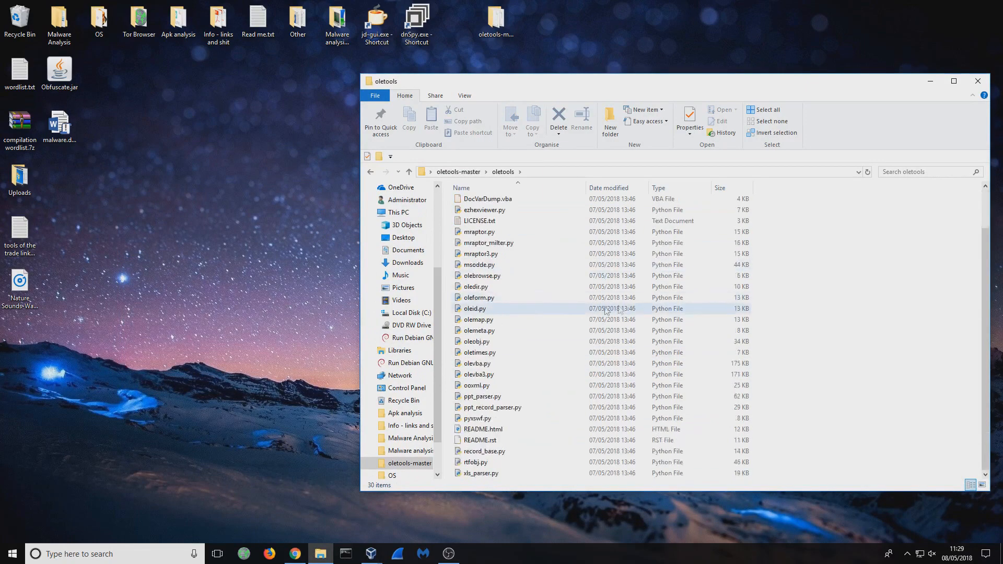
{"action": "left_click", "coordinate": [140, 212]}
{"action": "left_click_drag", "start_coordinate": [62, 128], "coordinate": [902, 360]}
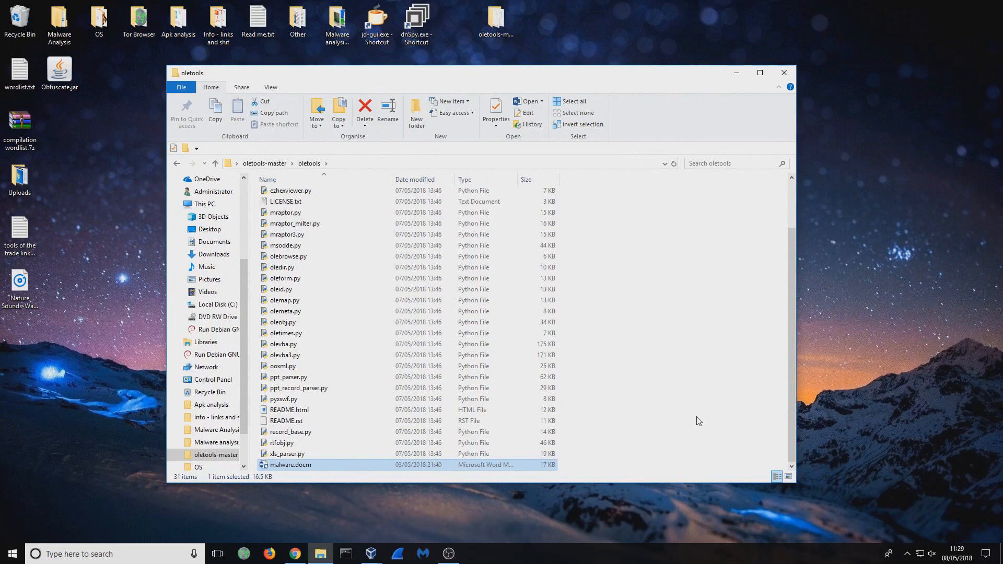
- Open a command prompt in the oletools folder, reposition it, and bring the folder's file list back into view
{"action": "left_click", "coordinate": [562, 164]}
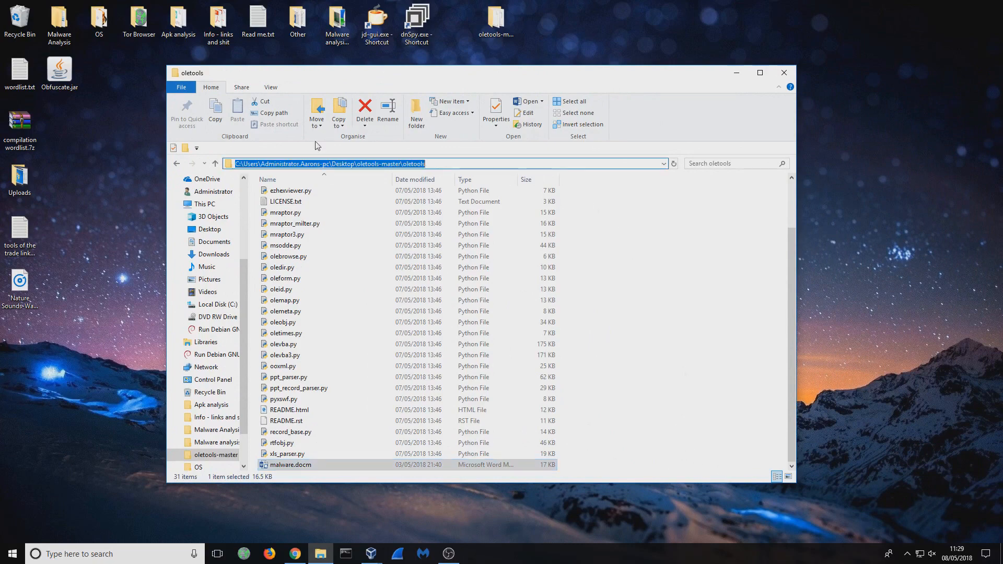
{"action": "type", "text": "cmd"}
{"action": "key", "text": "Return"}
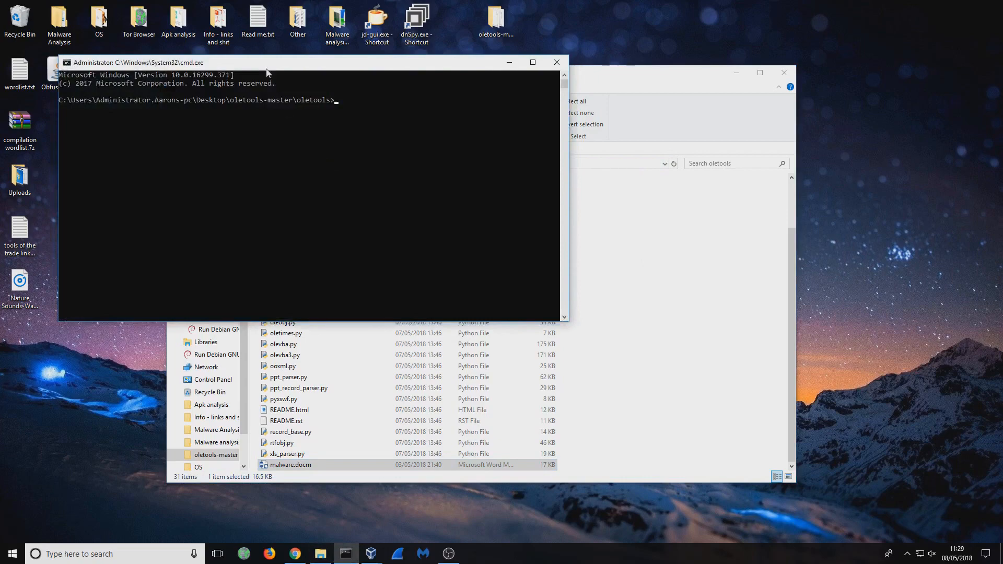
{"action": "left_click_drag", "start_coordinate": [661, 80], "coordinate": [724, 86]}
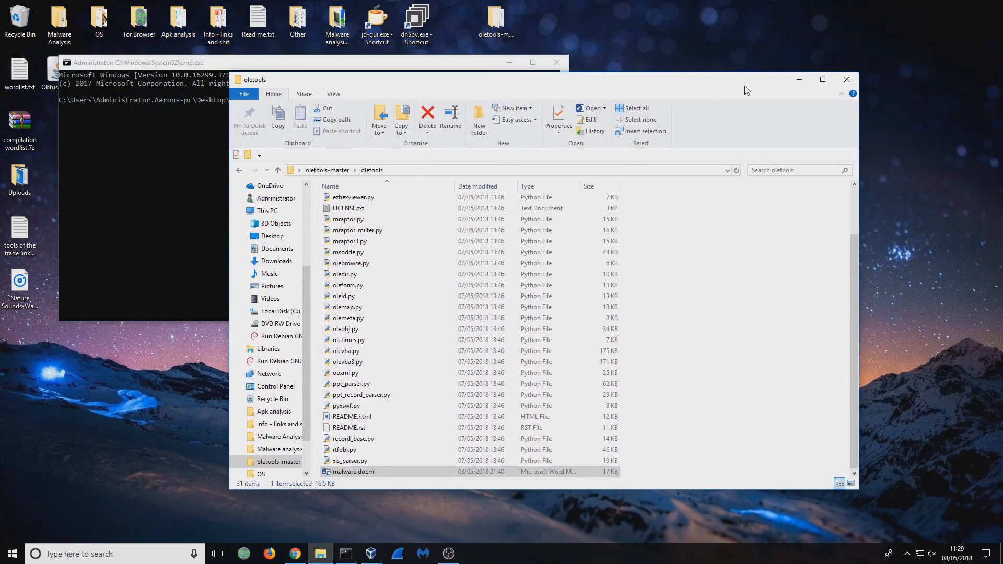
{"action": "left_click", "coordinate": [804, 81]}
{"action": "left_click_drag", "start_coordinate": [395, 63], "coordinate": [410, 88]}
{"action": "left_click", "coordinate": [320, 553]}
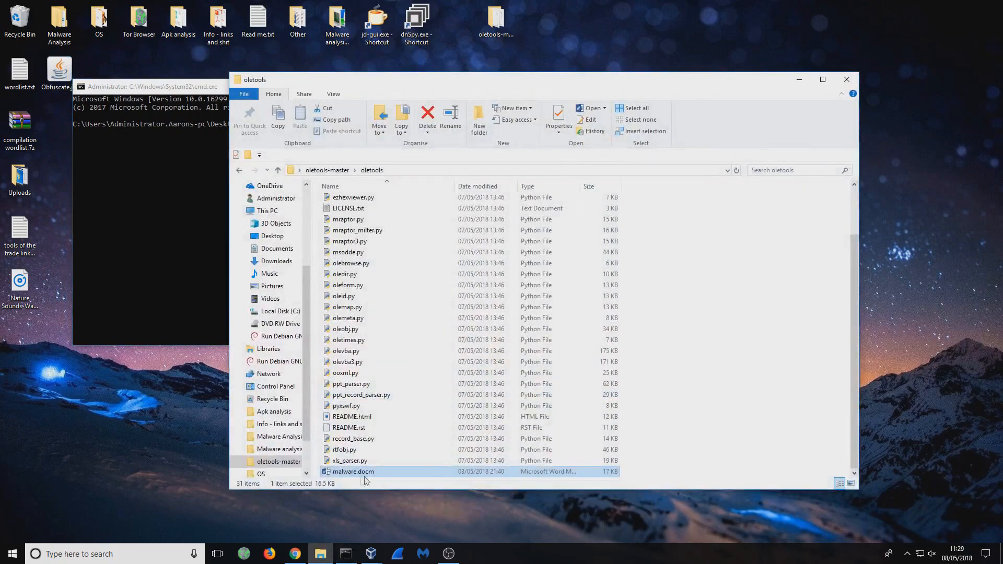
- Locate olevba3.py in the oletools folder and run it against malware.docm from the command prompt
{"action": "scroll", "coordinate": [720, 313], "scroll_direction": "up", "scroll_amount": 2}
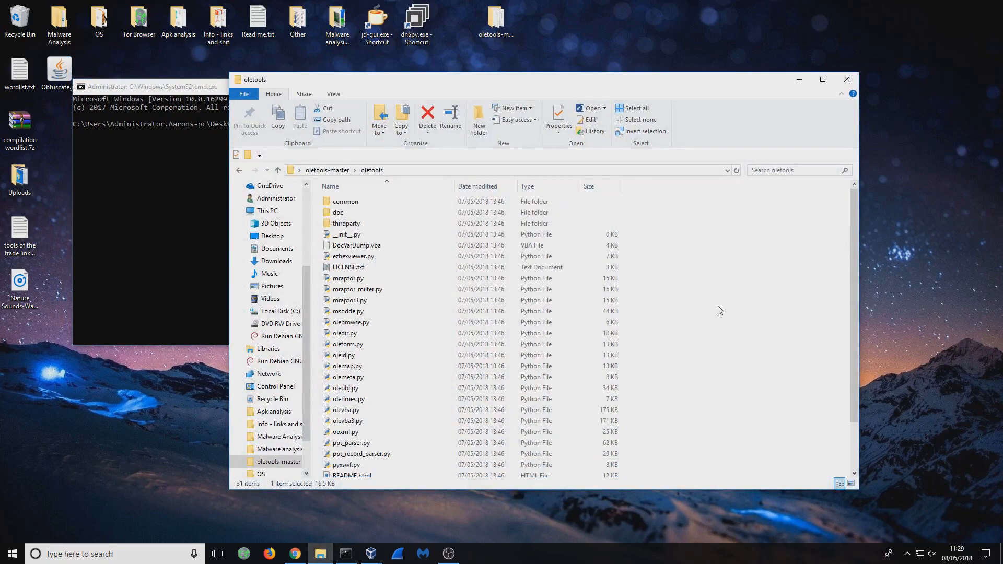
{"action": "scroll", "coordinate": [721, 314], "scroll_direction": "down", "scroll_amount": 2}
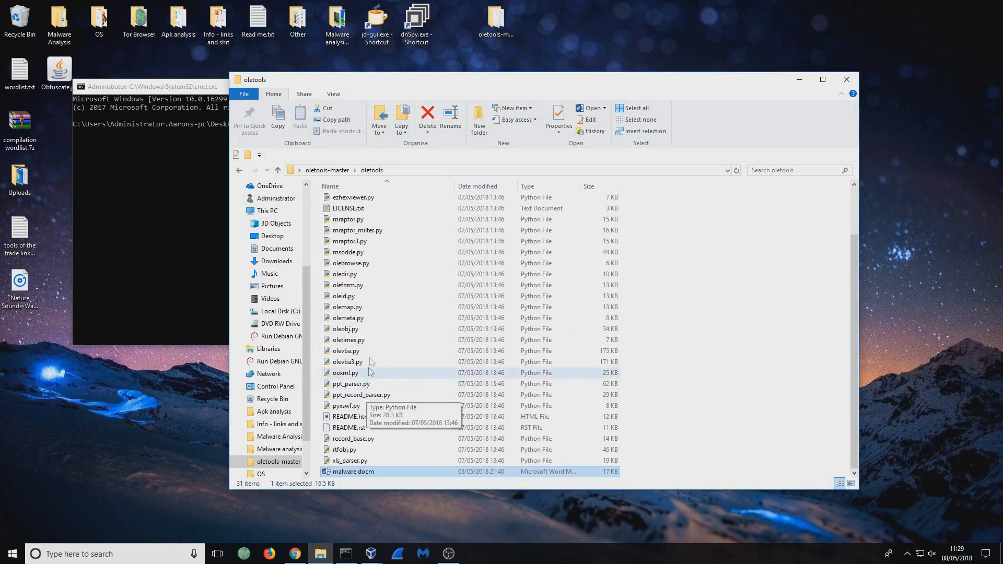
{"action": "left_click", "coordinate": [343, 366]}
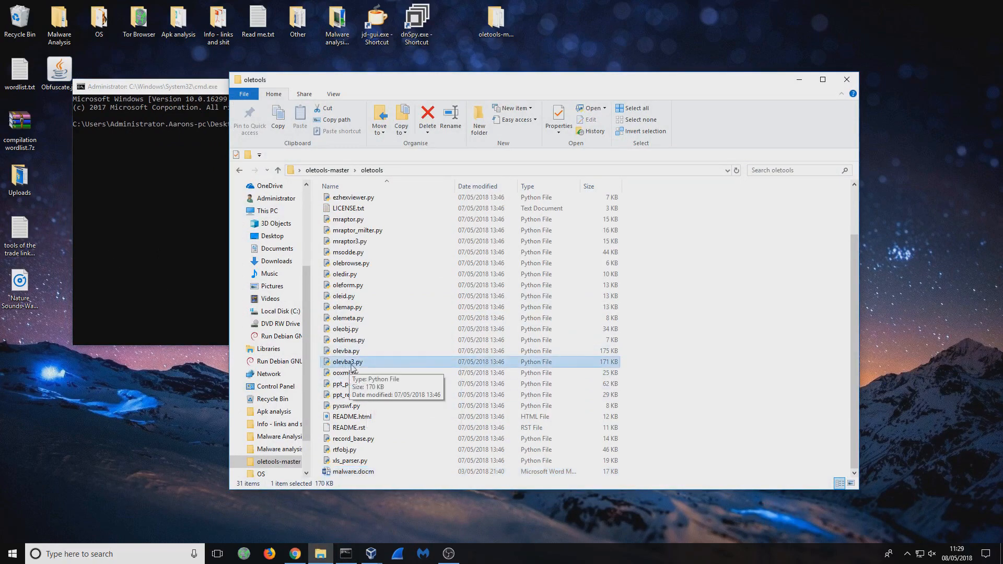
{"action": "left_click", "coordinate": [211, 293]}
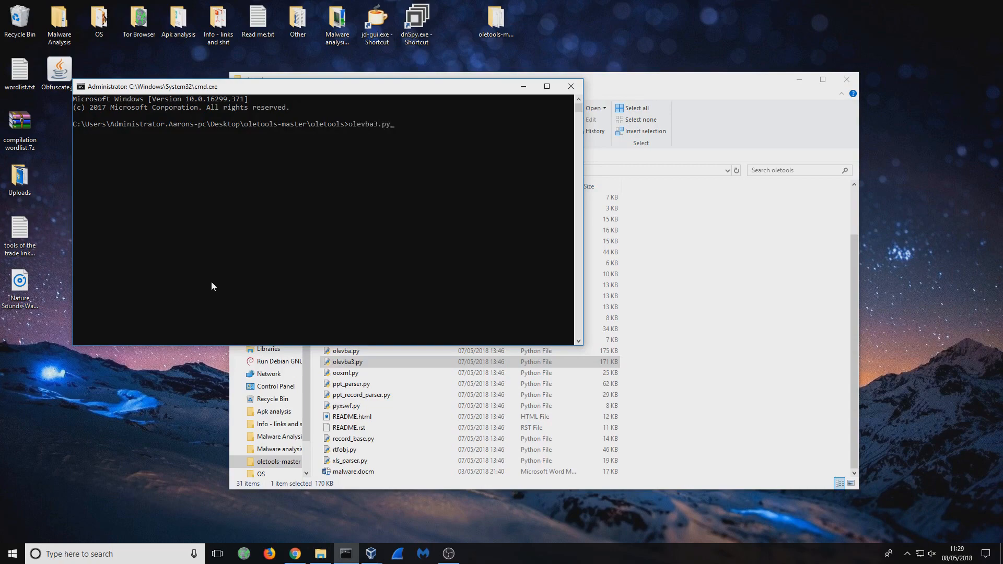
{"action": "key", "text": "Tab"}
{"action": "key", "text": "Return"}
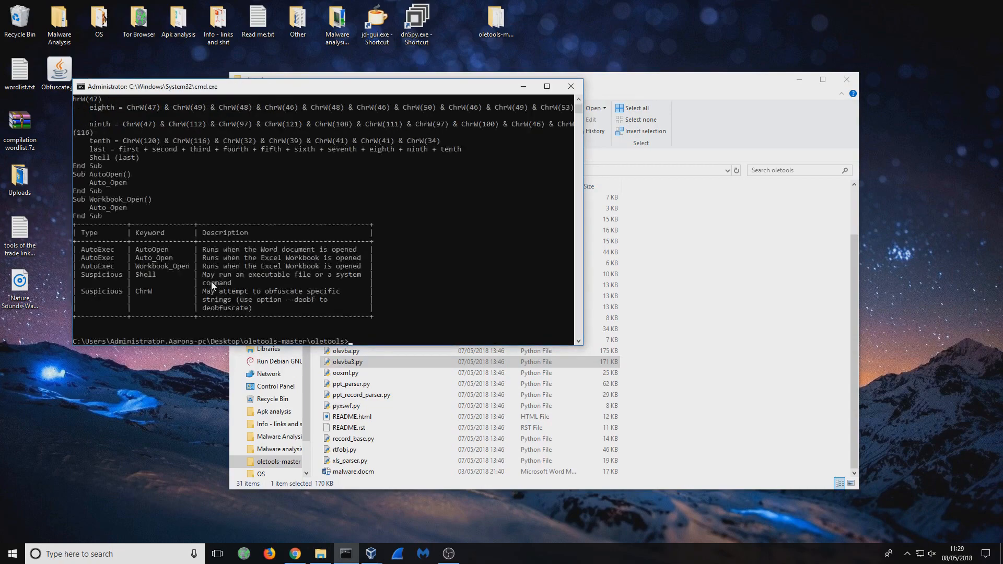
- Examine the extracted macro code and the keyword table's AutoExec and Suspicious entries, including the Shell and ChrW descriptions
{"action": "scroll", "coordinate": [211, 281], "scroll_direction": "up", "scroll_amount": 15}
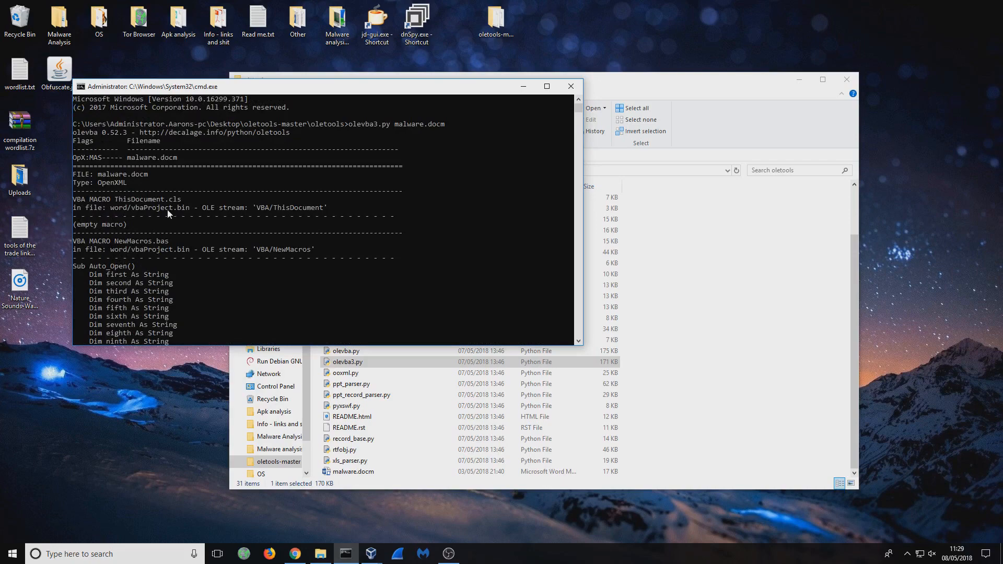
{"action": "scroll", "coordinate": [397, 204], "scroll_direction": "down", "scroll_amount": 7}
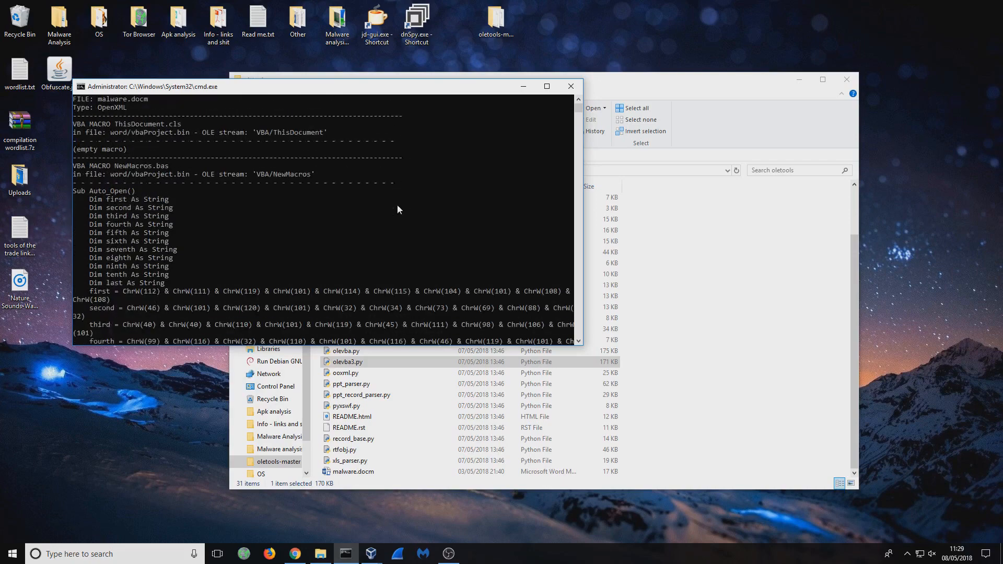
{"action": "scroll", "coordinate": [148, 188], "scroll_direction": "down", "scroll_amount": 8}
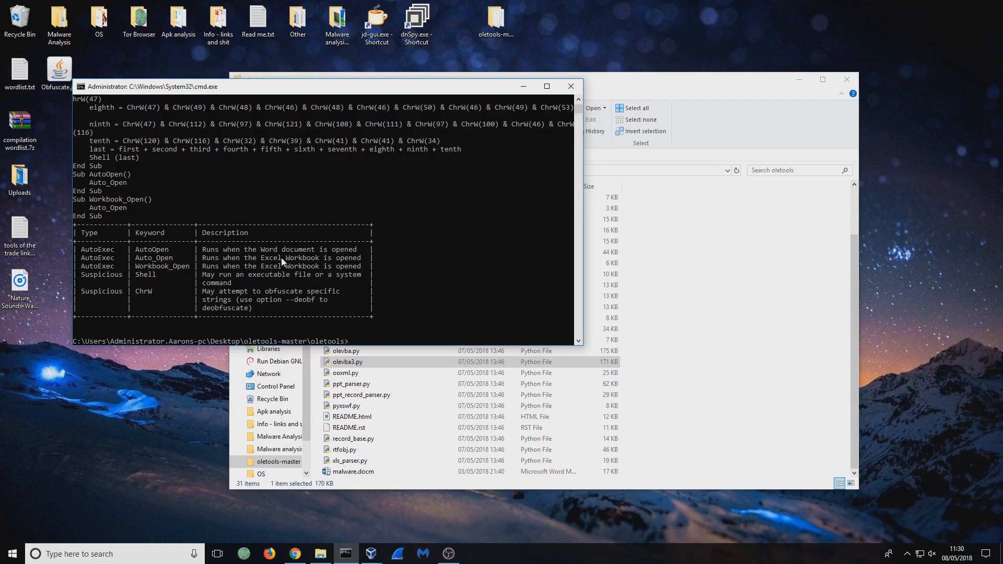
{"action": "left_click_drag", "start_coordinate": [144, 258], "coordinate": [180, 276]}
{"action": "left_click_drag", "start_coordinate": [229, 249], "coordinate": [356, 254]}
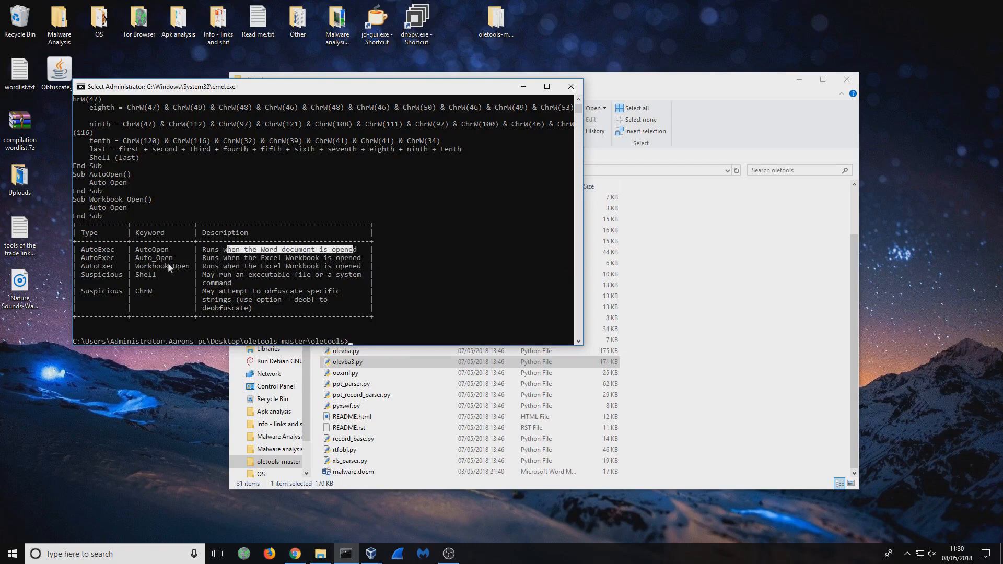
{"action": "left_click_drag", "start_coordinate": [89, 276], "coordinate": [345, 284]}
{"action": "left_click", "coordinate": [290, 283]}
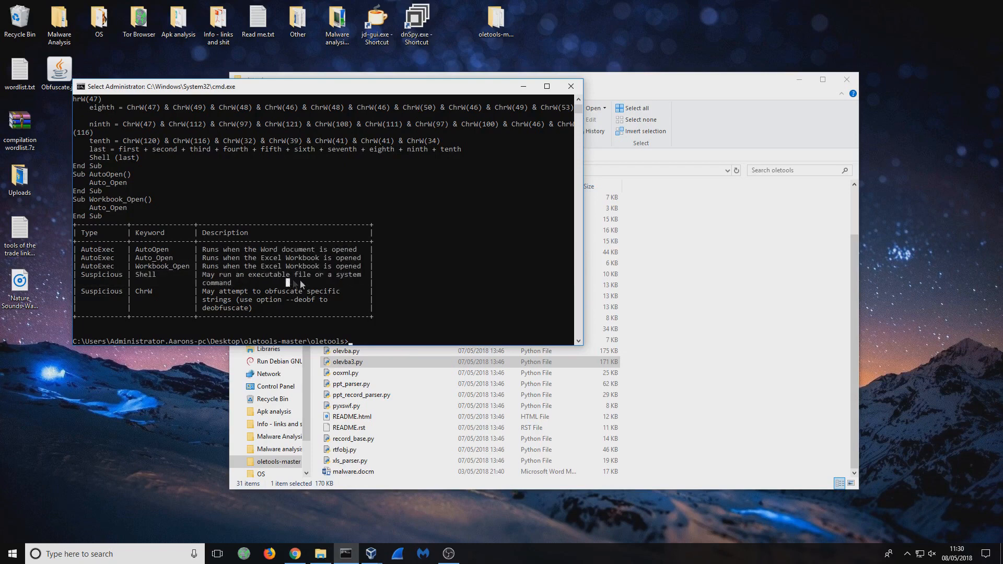
{"action": "left_click_drag", "start_coordinate": [238, 282], "coordinate": [199, 284]}
{"action": "left_click", "coordinate": [158, 291]}
{"action": "left_click_drag", "start_coordinate": [201, 294], "coordinate": [328, 302]}
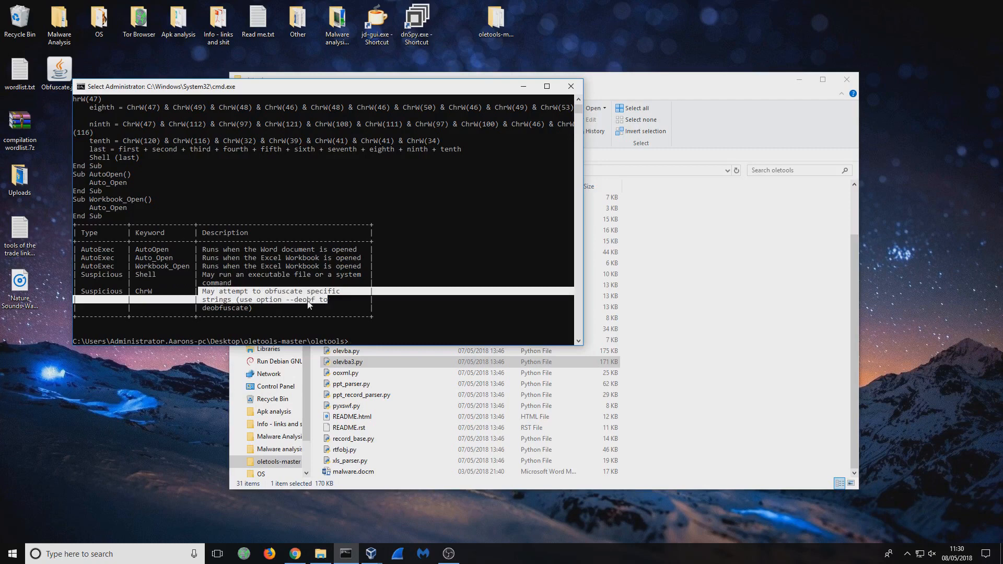
{"action": "left_click", "coordinate": [312, 307]}
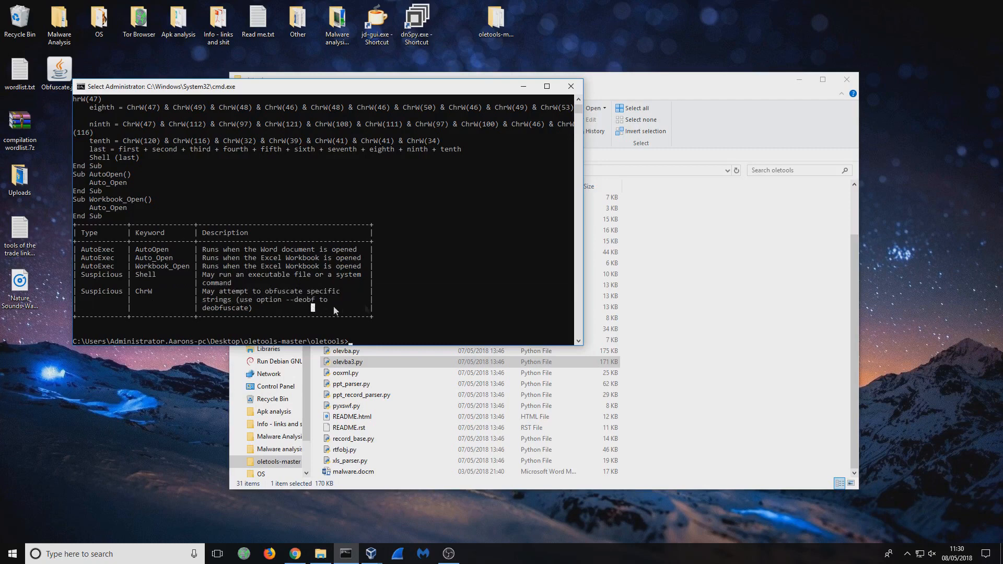
- Rerun olevba3.py on malware.docm with the --deobf and --decode options
{"action": "scroll", "coordinate": [450, 299], "scroll_direction": "down", "scroll_amount": 3}
{"action": "key", "text": "Up"}
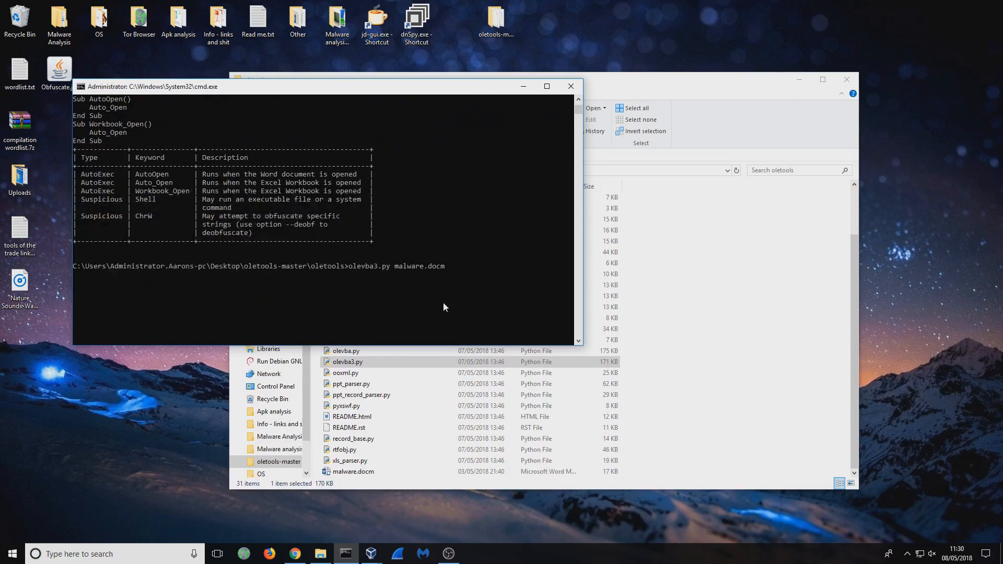
{"action": "type", "text": "--deobf --decode"}
{"action": "key", "text": "Return"}
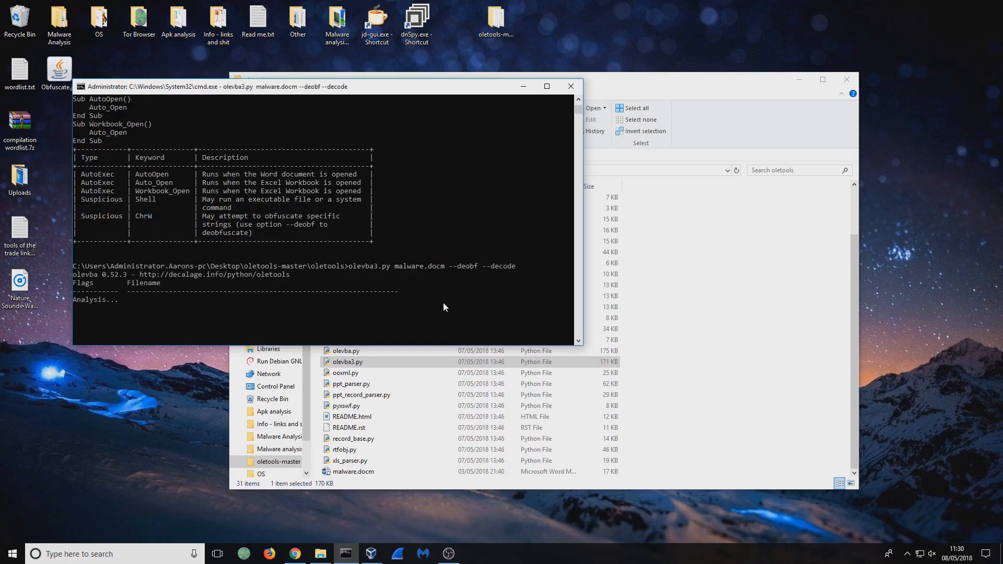
- Skim the deobfuscated output, then enlarge the command prompt to fill the left half of the screen
{"action": "scroll", "coordinate": [431, 291], "scroll_direction": "up", "scroll_amount": 10}
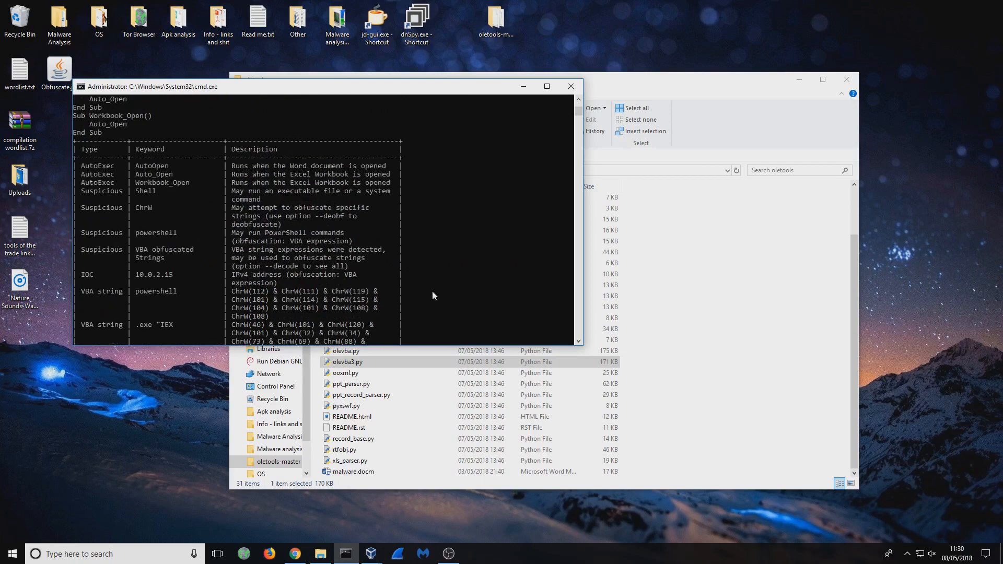
{"action": "scroll", "coordinate": [372, 230], "scroll_direction": "up", "scroll_amount": 5}
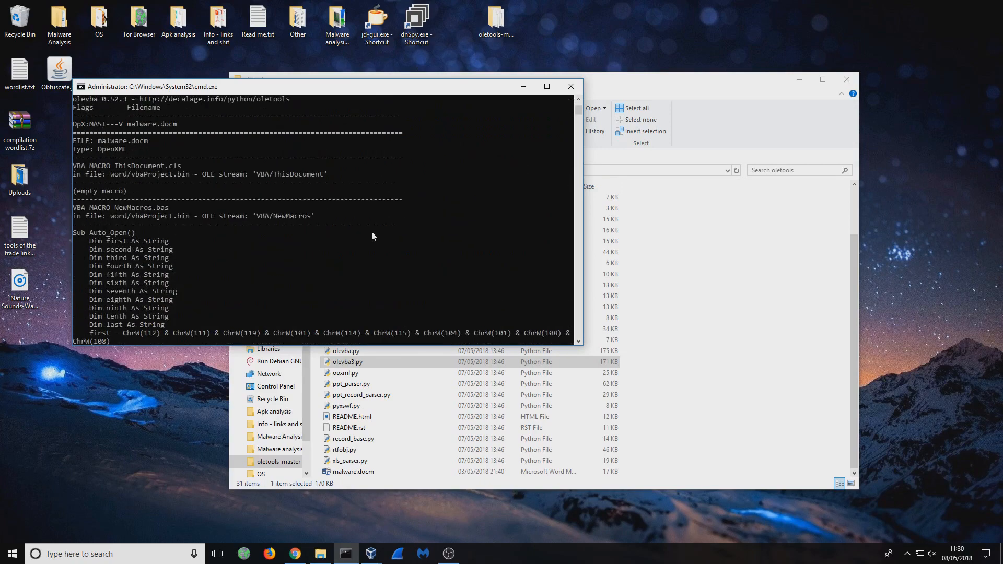
{"action": "scroll", "coordinate": [363, 234], "scroll_direction": "down", "scroll_amount": 5}
{"action": "scroll", "coordinate": [362, 232], "scroll_direction": "down", "scroll_amount": 4}
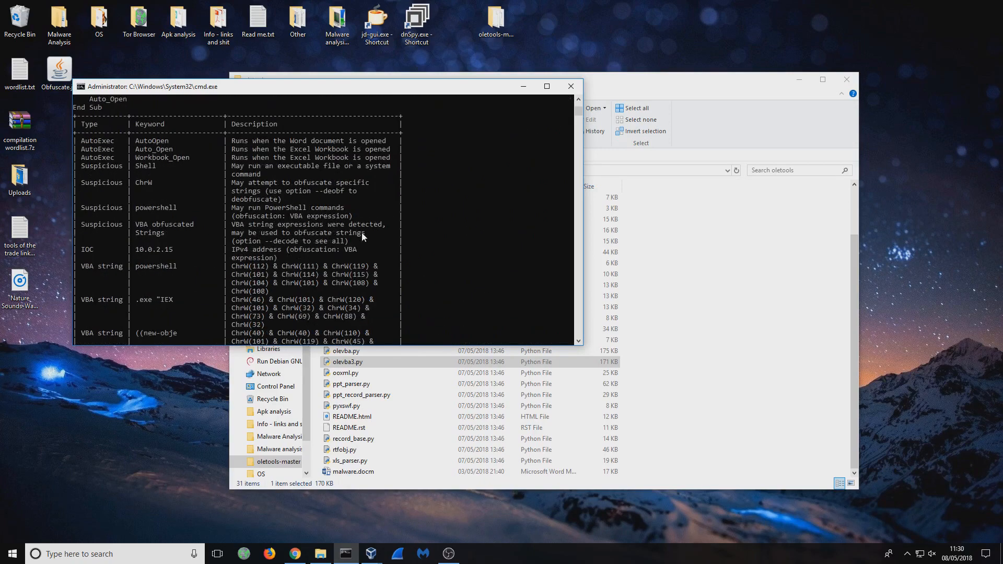
{"action": "left_click_drag", "start_coordinate": [278, 347], "coordinate": [280, 508]}
{"action": "left_click_drag", "start_coordinate": [321, 87], "coordinate": [1, 97]}
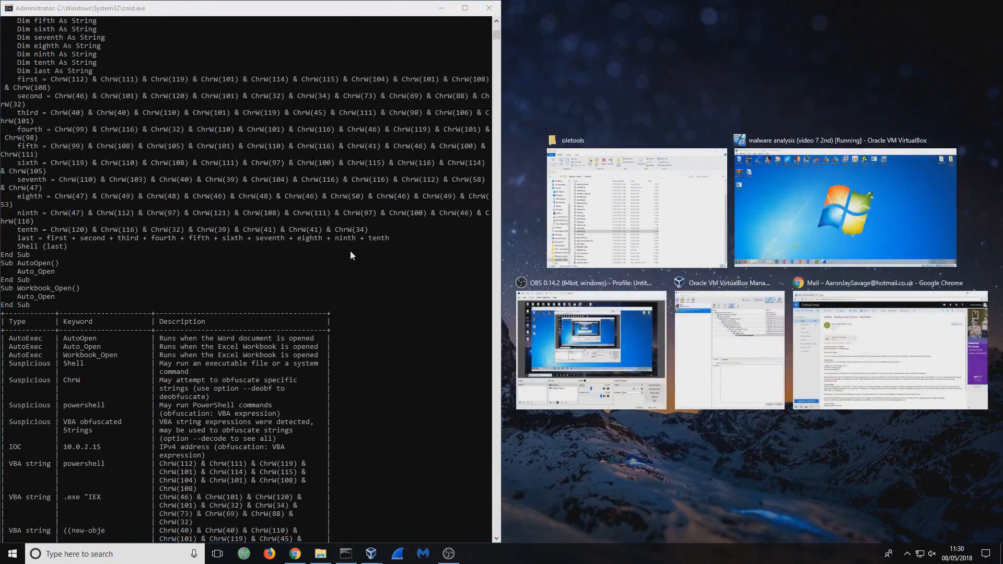
{"action": "left_click", "coordinate": [350, 250]}
- Examine the IOC address and the decoded VBA strings in the results table, down to the payload file name
{"action": "scroll", "coordinate": [377, 299], "scroll_direction": "down", "scroll_amount": 6}
{"action": "scroll", "coordinate": [378, 302], "scroll_direction": "down", "scroll_amount": 4}
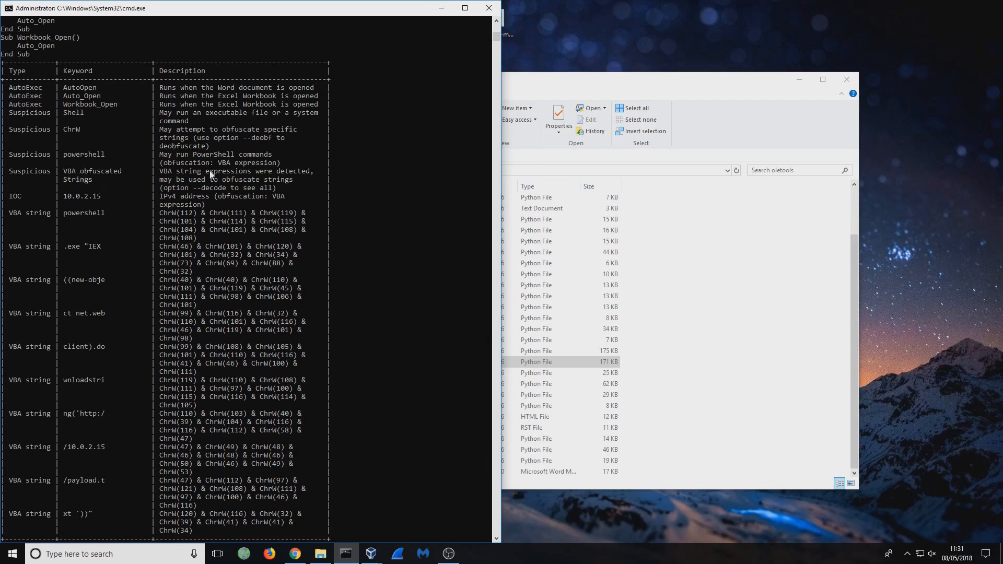
{"action": "left_click_drag", "start_coordinate": [66, 199], "coordinate": [97, 197]}
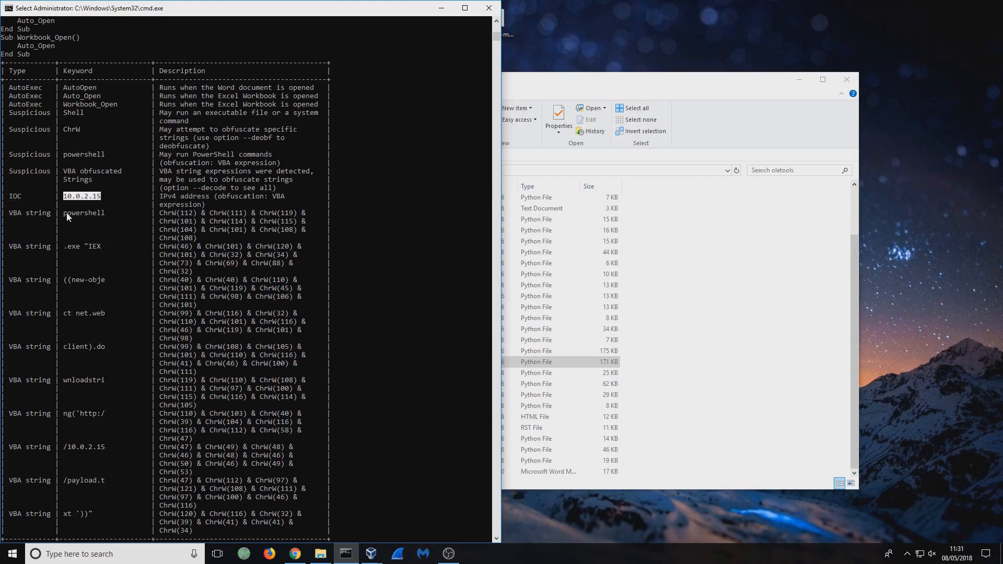
{"action": "left_click_drag", "start_coordinate": [173, 212], "coordinate": [258, 217]}
{"action": "left_click", "coordinate": [99, 213]}
{"action": "left_click_drag", "start_coordinate": [65, 212], "coordinate": [101, 252]}
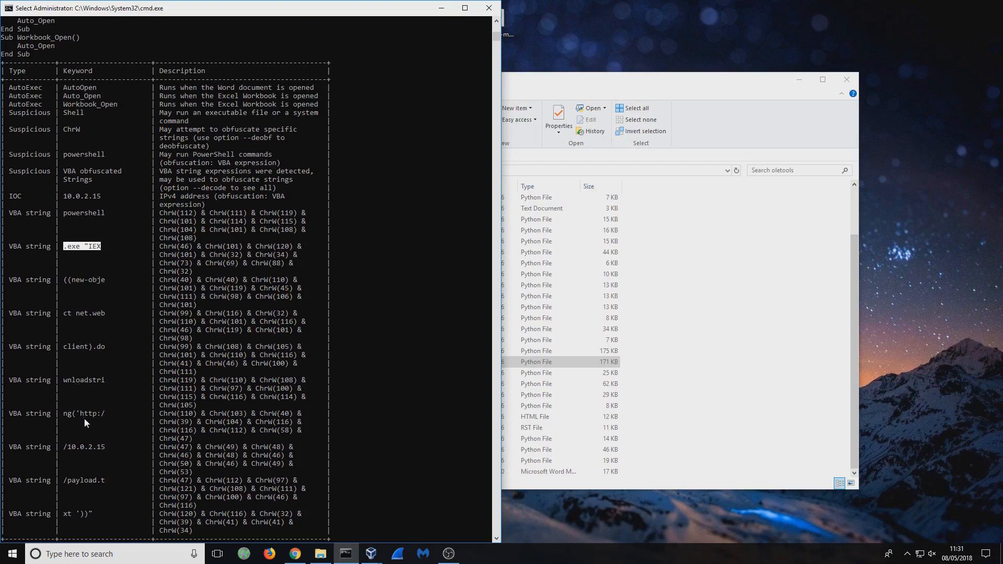
{"action": "left_click_drag", "start_coordinate": [68, 450], "coordinate": [109, 433]}
{"action": "scroll", "coordinate": [103, 427], "scroll_direction": "down", "scroll_amount": 2}
{"action": "scroll", "coordinate": [112, 431], "scroll_direction": "down", "scroll_amount": 2}
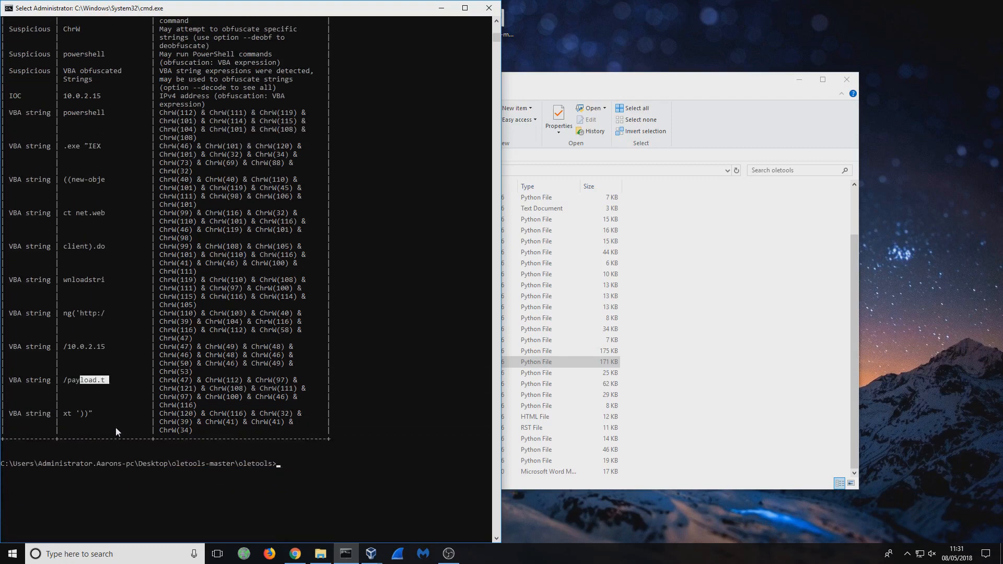
{"action": "left_click", "coordinate": [74, 421]}
- Bring up the malware analysis virtual machine's window, then return to the command prompt in front of it
{"action": "mouse_move", "coordinate": [370, 552]}
{"action": "left_click", "coordinate": [440, 519]}
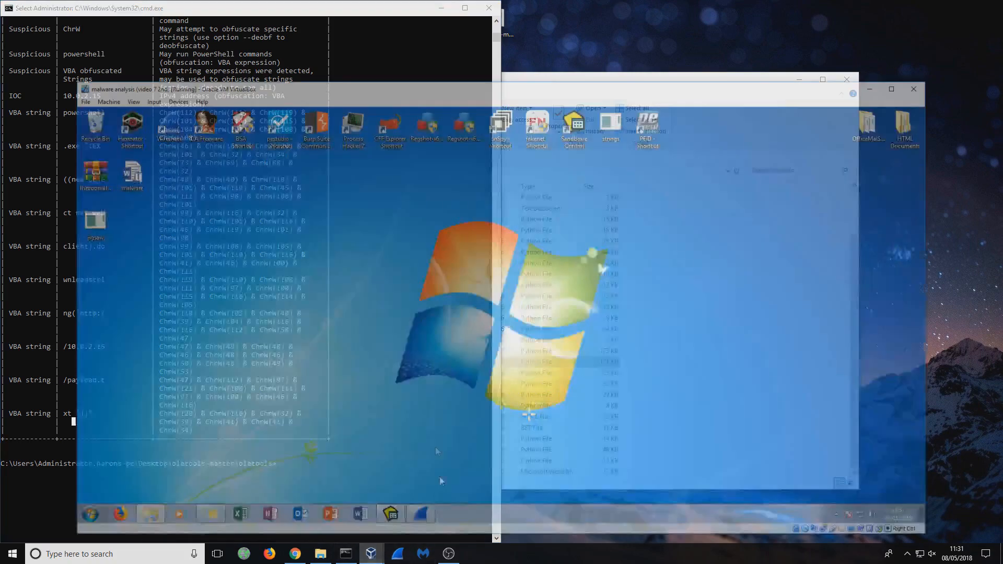
{"action": "left_click", "coordinate": [233, 31]}
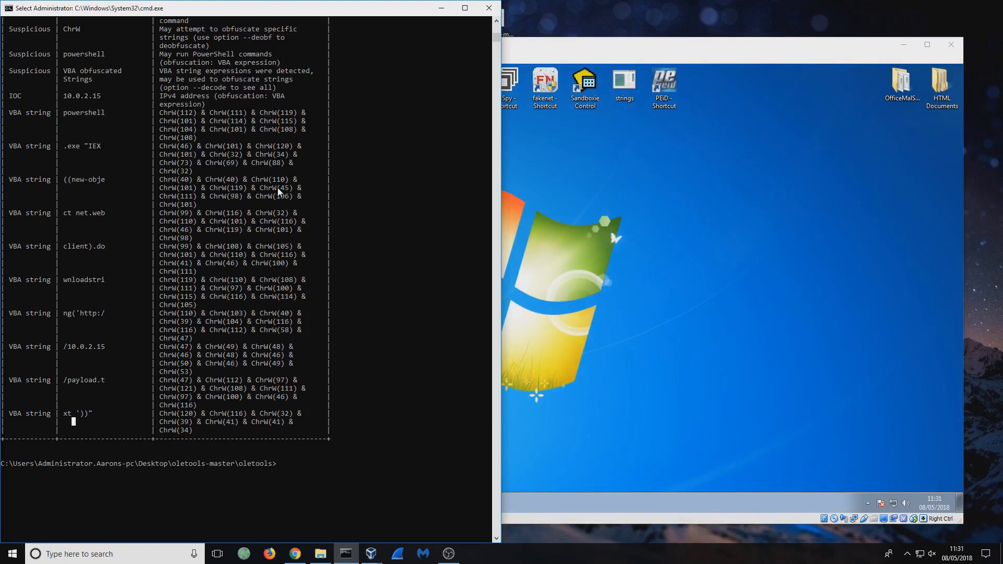
- Review the AutoOpen trigger's description again, and trace the decoded strings that form the PowerShell download command and payload URL
{"action": "scroll", "coordinate": [279, 192], "scroll_direction": "up", "scroll_amount": 5}
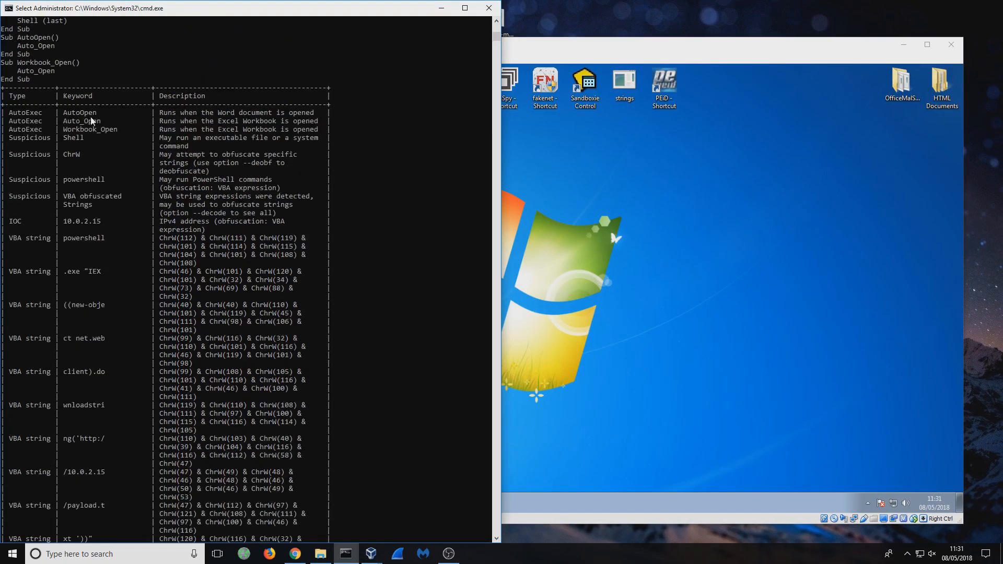
{"action": "left_click_drag", "start_coordinate": [151, 112], "coordinate": [314, 116]}
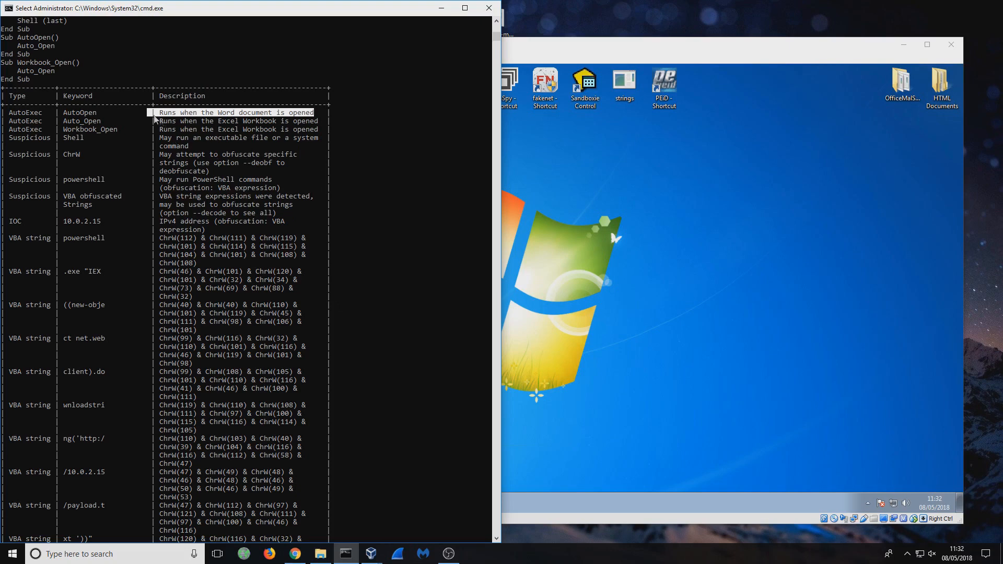
{"action": "left_click_drag", "start_coordinate": [60, 112], "coordinate": [310, 118]}
{"action": "scroll", "coordinate": [232, 203], "scroll_direction": "down", "scroll_amount": 8}
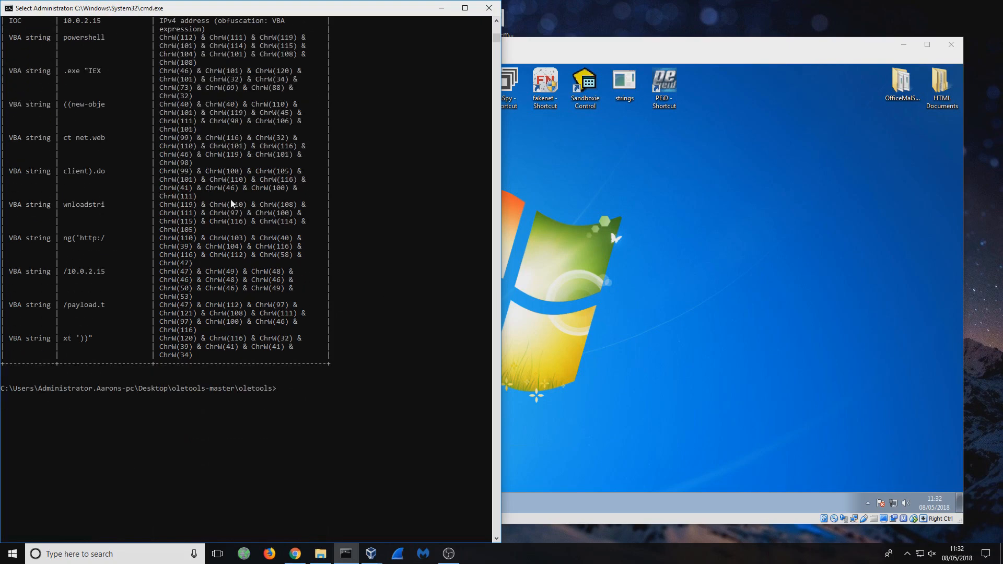
{"action": "scroll", "coordinate": [232, 204], "scroll_direction": "up", "scroll_amount": 1}
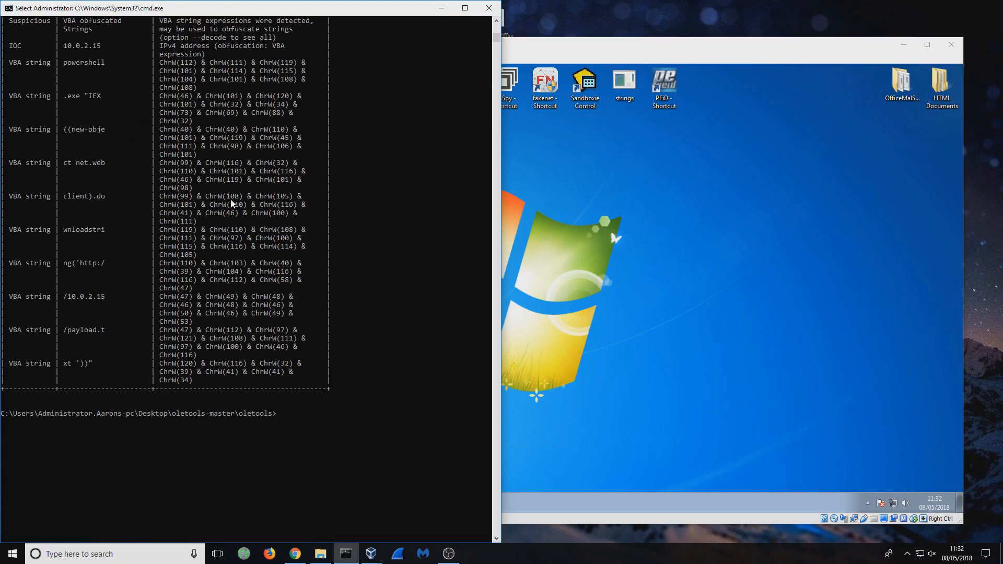
{"action": "scroll", "coordinate": [232, 203], "scroll_direction": "up", "scroll_amount": 1}
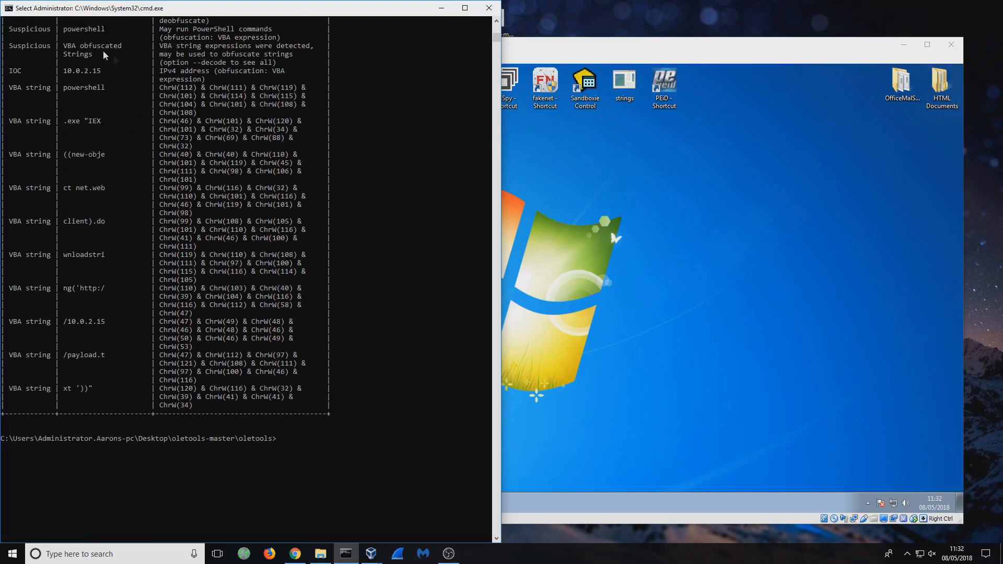
{"action": "left_click_drag", "start_coordinate": [68, 87], "coordinate": [101, 79]}
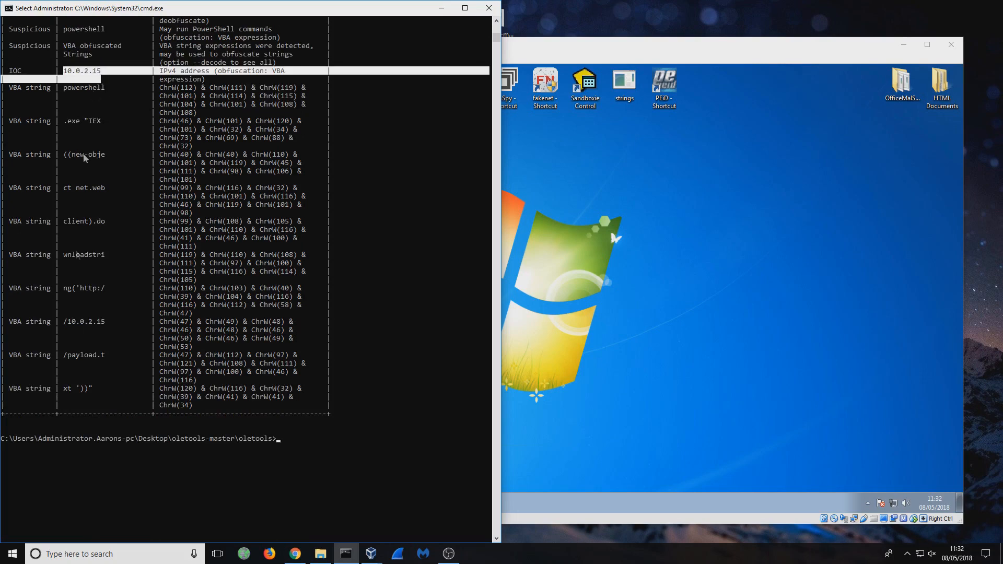
{"action": "left_click_drag", "start_coordinate": [75, 289], "coordinate": [107, 325]}
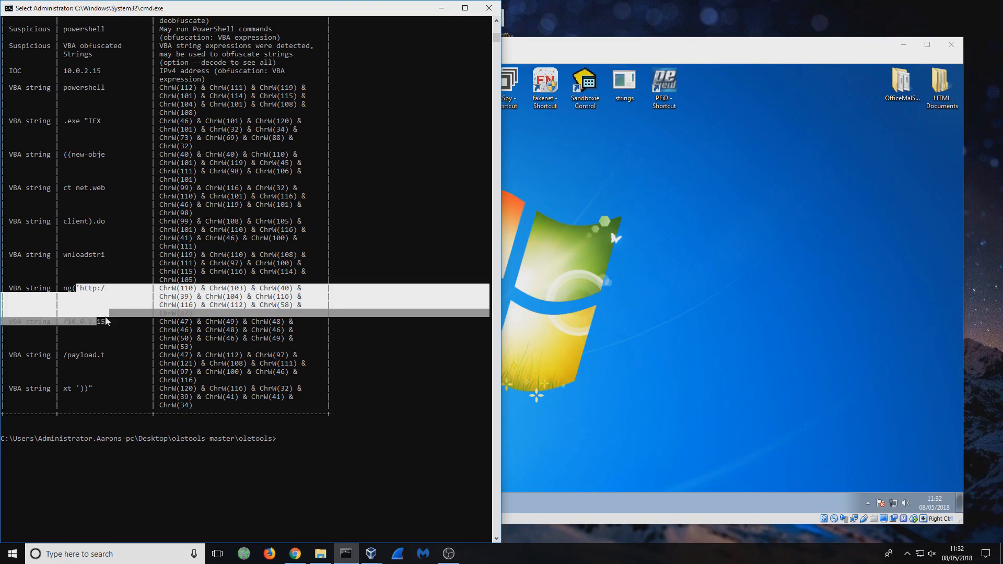
{"action": "left_click", "coordinate": [104, 322]}
{"action": "left_click_drag", "start_coordinate": [60, 355], "coordinate": [94, 390]}
{"action": "left_click", "coordinate": [99, 389]}
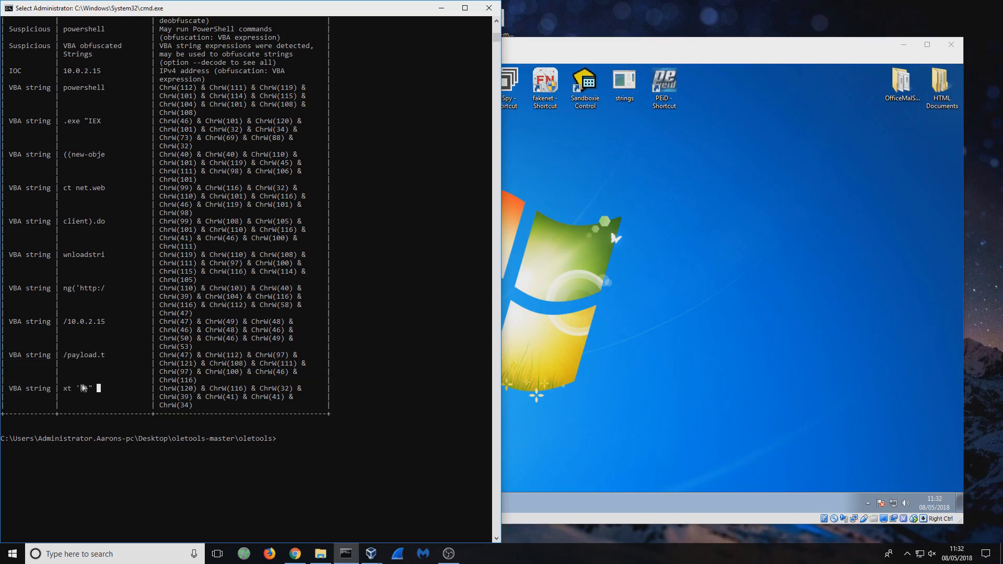
{"action": "left_click_drag", "start_coordinate": [114, 356], "coordinate": [70, 361]}
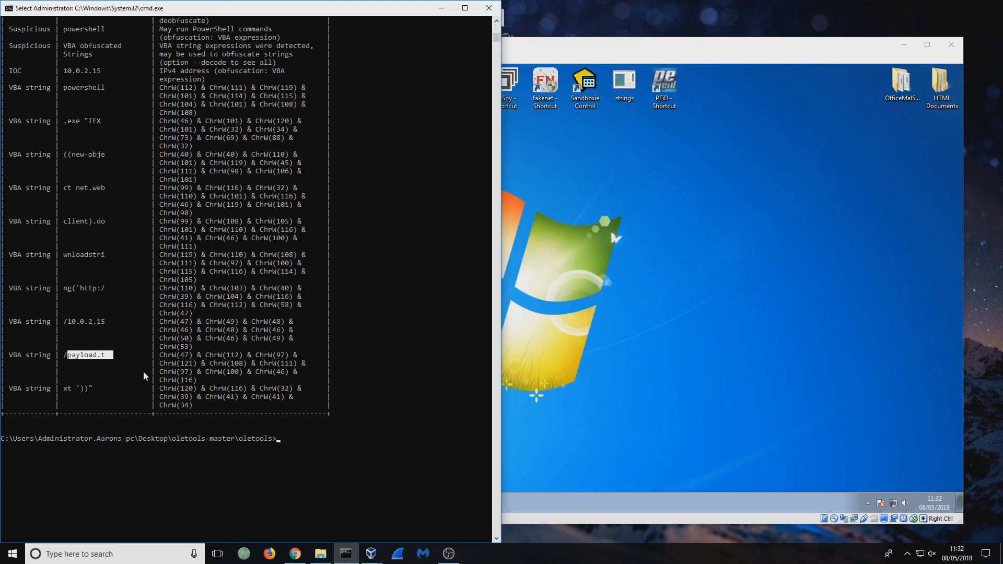
{"action": "left_click", "coordinate": [124, 371]}
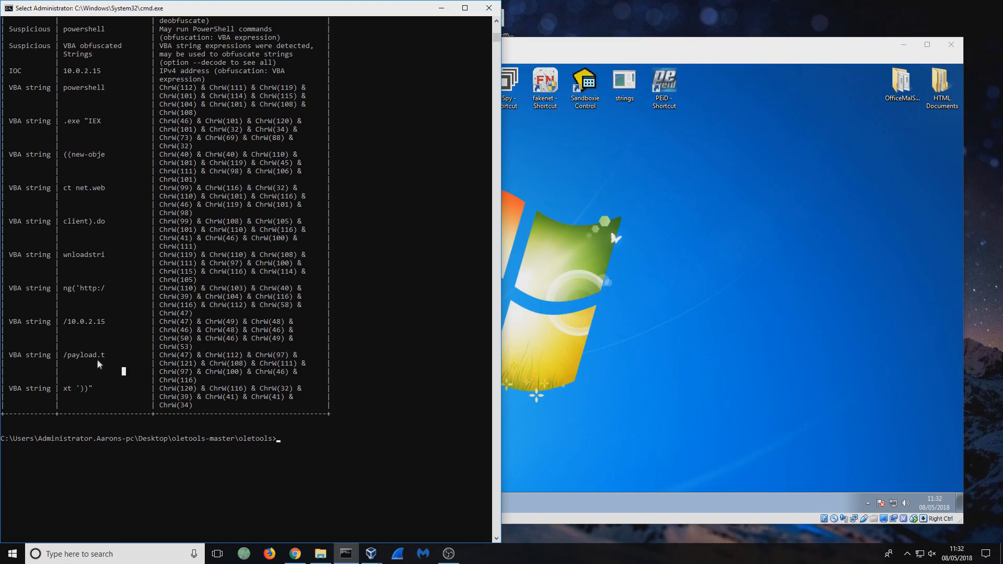